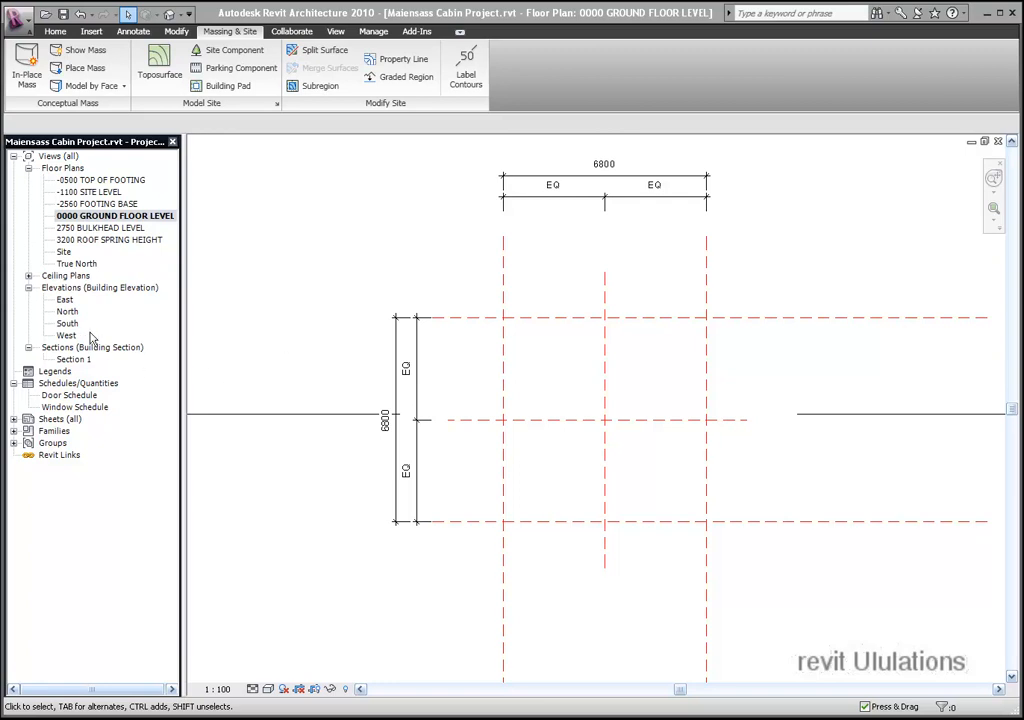
Step: Open the North building elevation view and save the project when the save reminder interrupts
{"action": "double_click", "coordinate": [67, 312]}
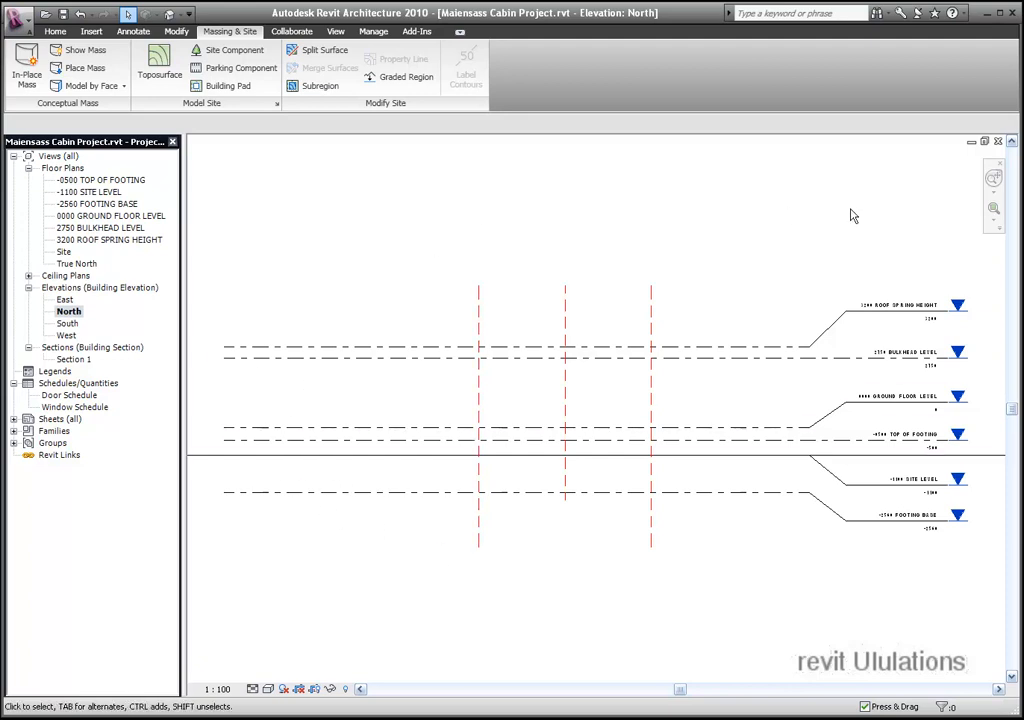
{"action": "left_click", "coordinate": [994, 210]}
{"action": "left_click_drag", "start_coordinate": [434, 277], "coordinate": [692, 545]}
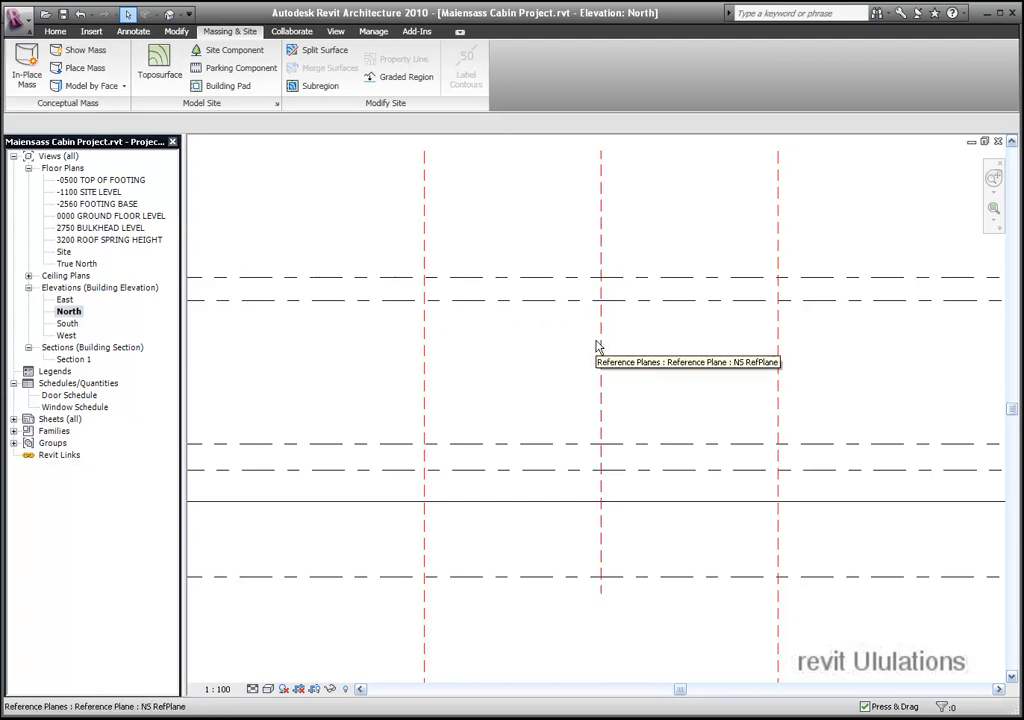
{"action": "left_click", "coordinate": [55, 32]}
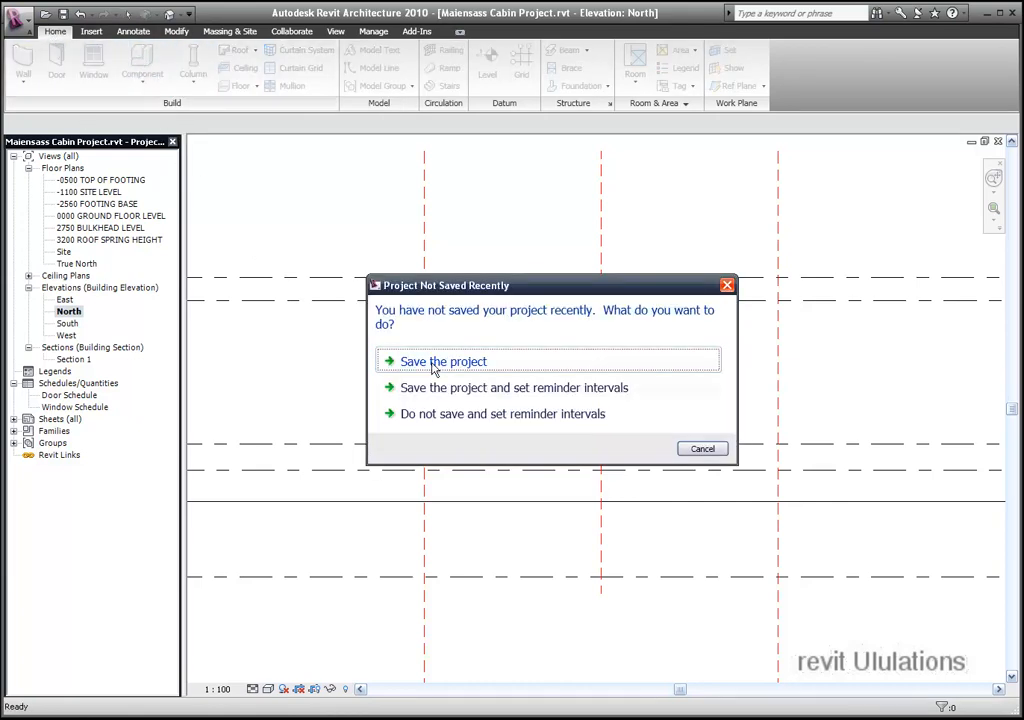
{"action": "left_click", "coordinate": [433, 364]}
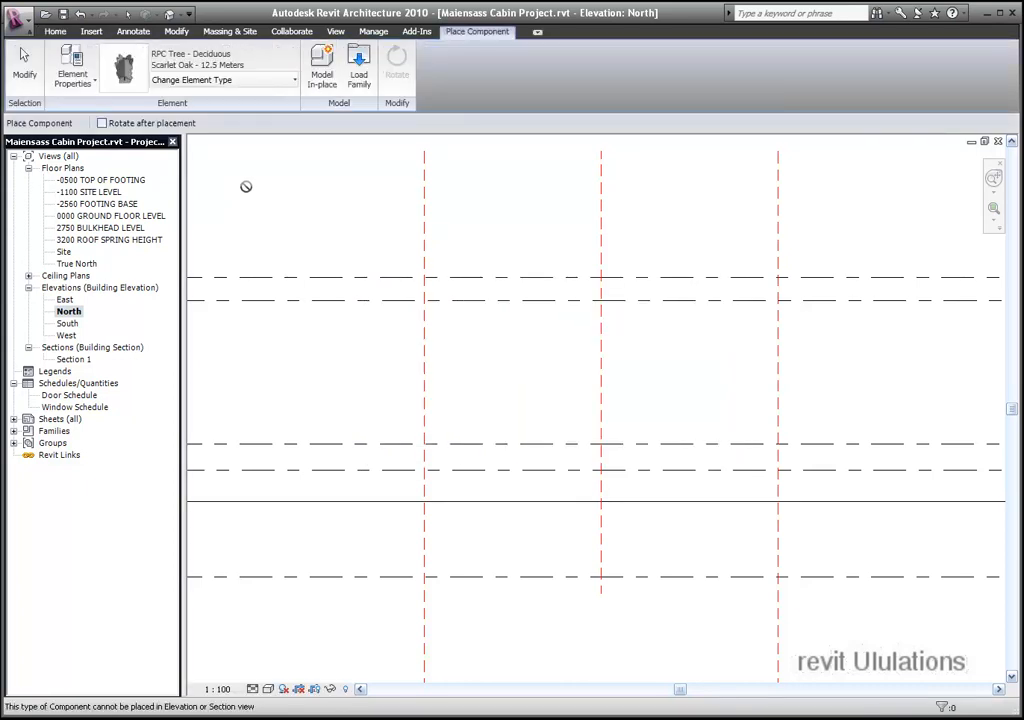
Step: Create an in-place model component in the Structural Foundations category and name it Structural Foundations
{"action": "left_click", "coordinate": [322, 80]}
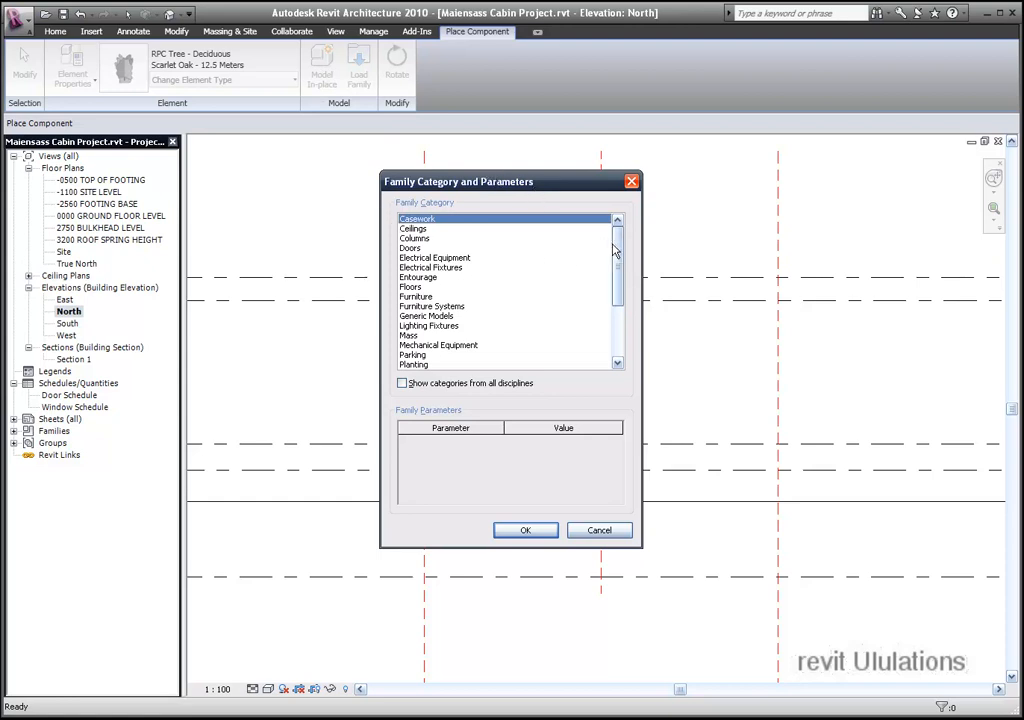
{"action": "left_click_drag", "start_coordinate": [617, 250], "coordinate": [618, 305]}
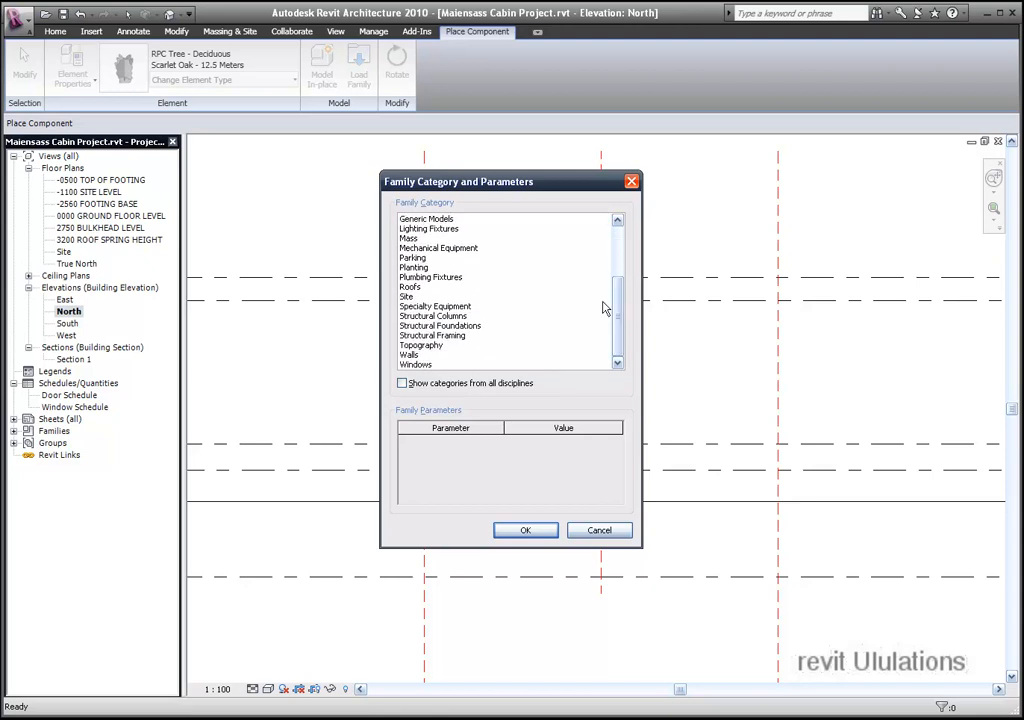
{"action": "left_click", "coordinate": [445, 328]}
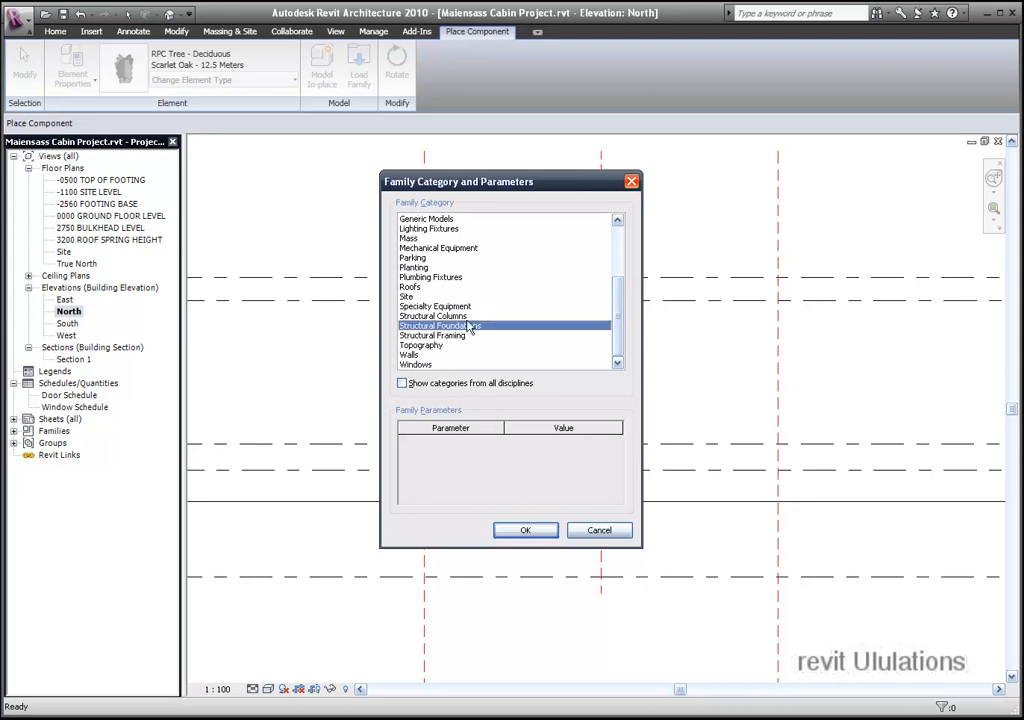
{"action": "left_click", "coordinate": [526, 531]}
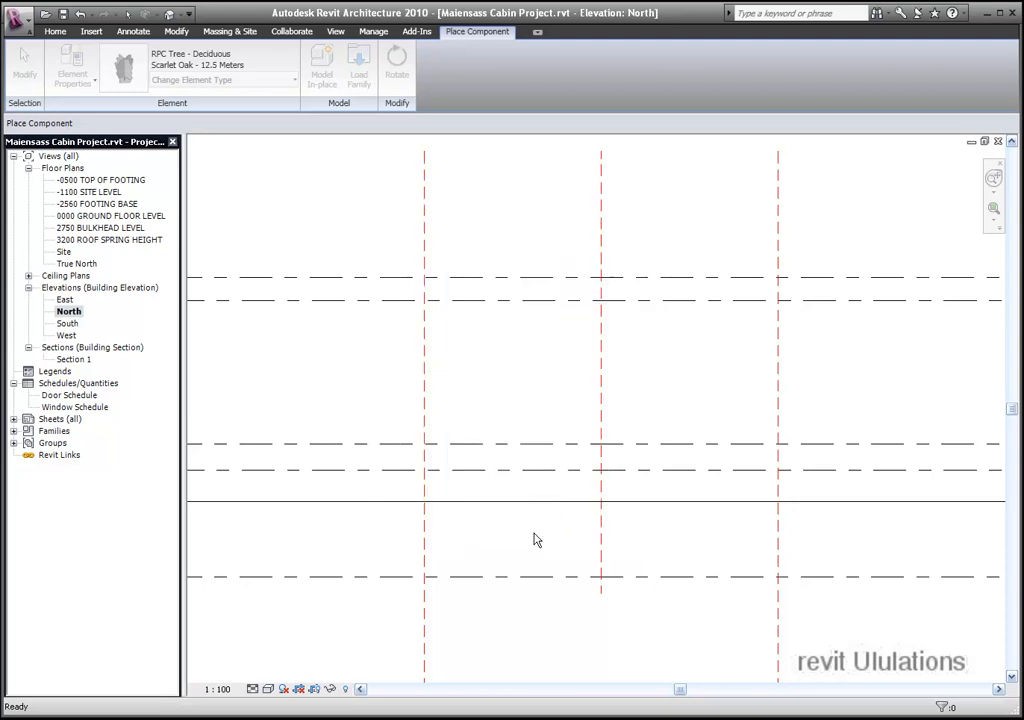
{"action": "left_click_drag", "start_coordinate": [480, 329], "coordinate": [484, 335]}
{"action": "left_click", "coordinate": [567, 364]}
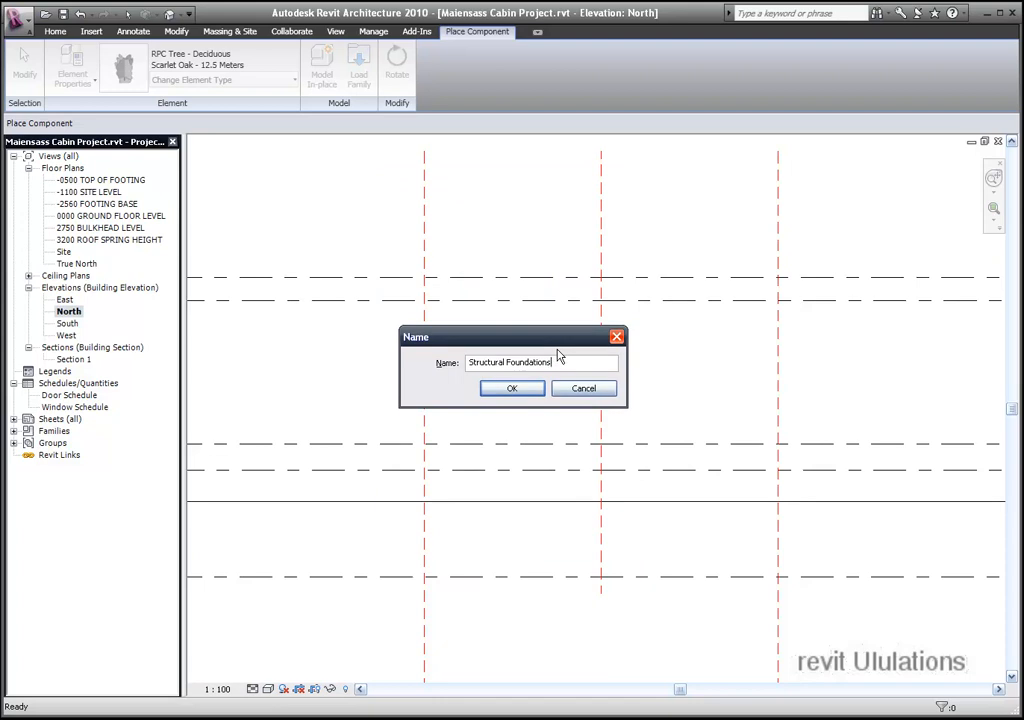
{"action": "left_click", "coordinate": [513, 389]}
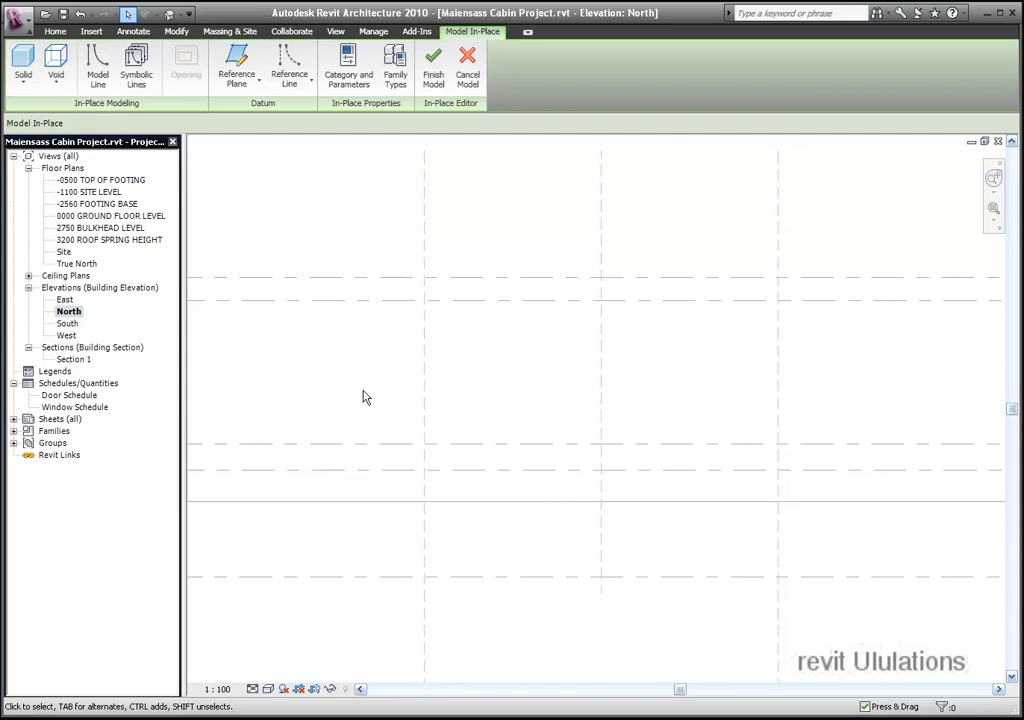
Step: Begin a solid extrusion with Reference Plane : EW RefPlane as its work plane
{"action": "left_click", "coordinate": [24, 84]}
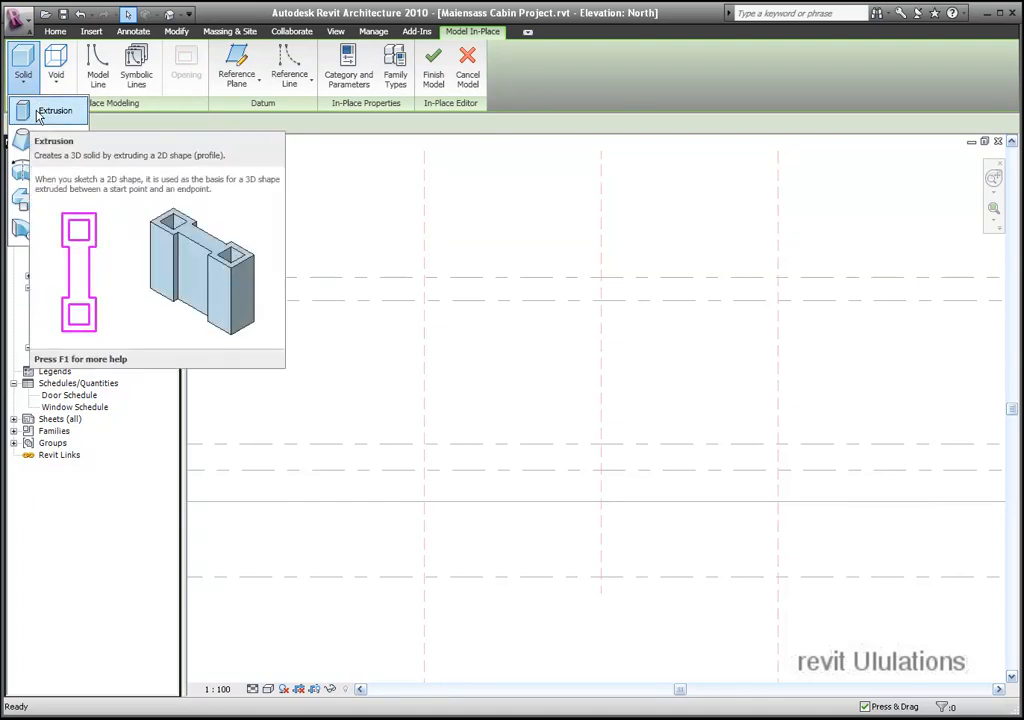
{"action": "left_click", "coordinate": [38, 116]}
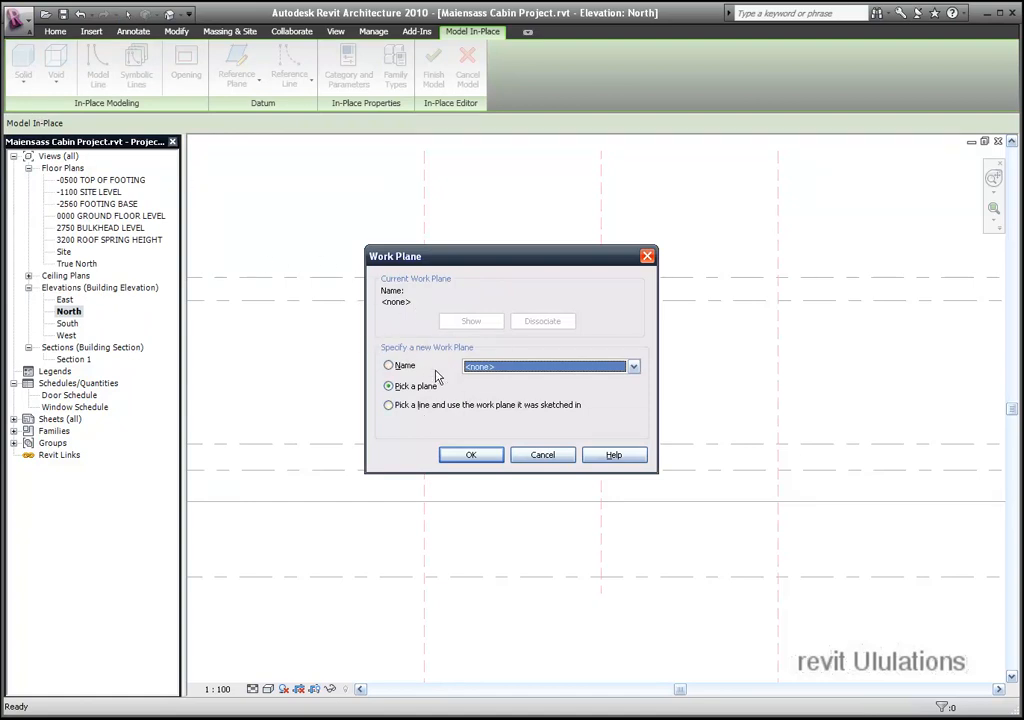
{"action": "left_click", "coordinate": [633, 368]}
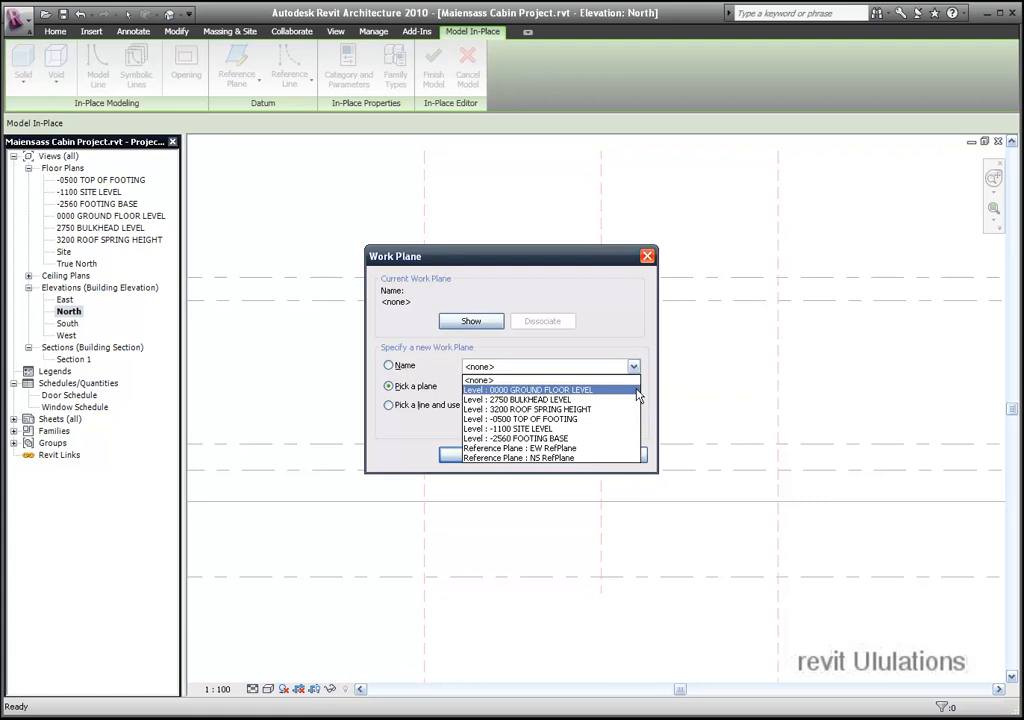
{"action": "left_click", "coordinate": [566, 450]}
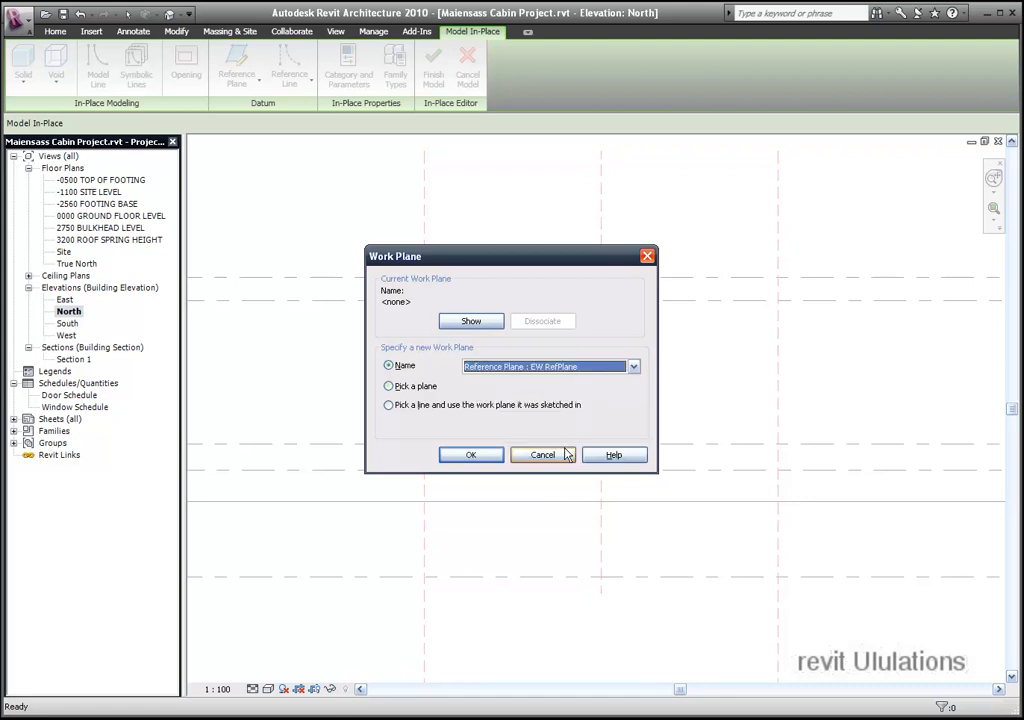
{"action": "left_click", "coordinate": [470, 456]}
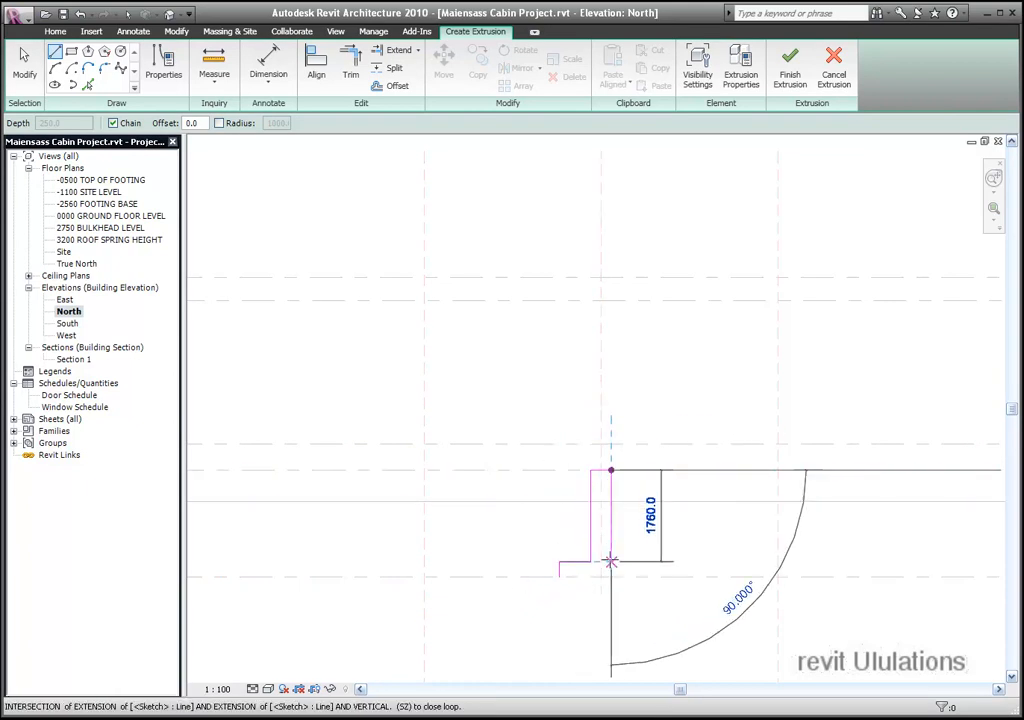
Step: Sketch a closed inverted-T footing profile between the TOP OF FOOTING and FOOTING BASE levels, stem about 400 mm wide and base about 300 mm thick
{"action": "left_click", "coordinate": [611, 561]}
{"action": "left_click", "coordinate": [647, 561]}
{"action": "left_click", "coordinate": [647, 576]}
{"action": "left_click", "coordinate": [560, 577]}
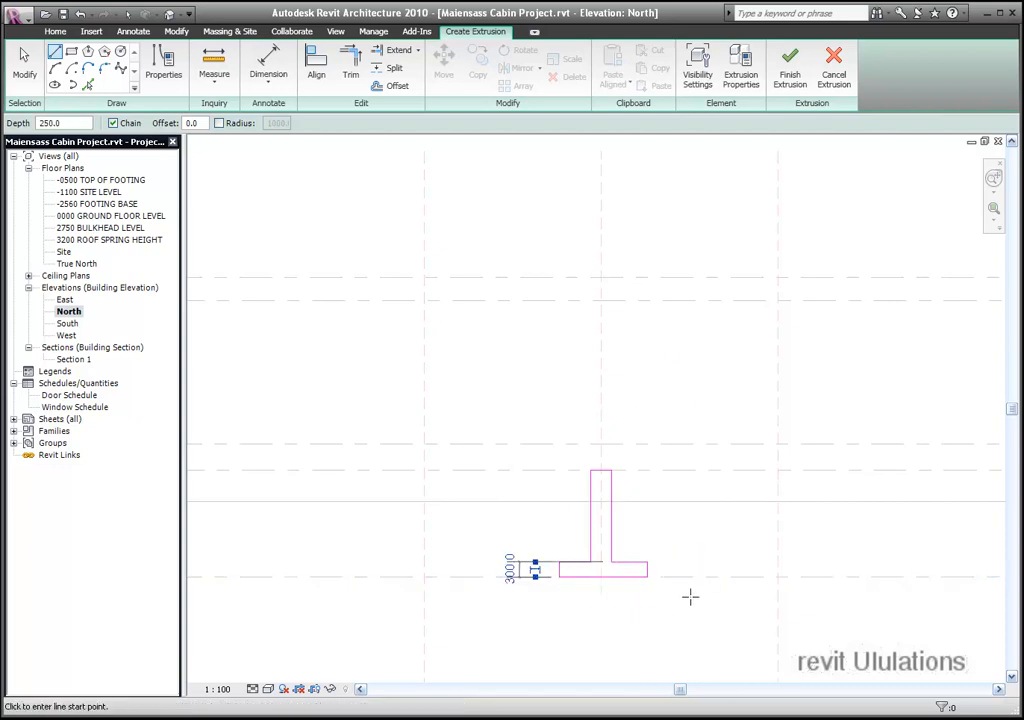
{"action": "left_click", "coordinate": [993, 208]}
{"action": "mouse_move", "coordinate": [471, 423]}
{"action": "left_mouse_down"}
{"action": "mouse_move", "coordinate": [611, 561]}
{"action": "mouse_move", "coordinate": [755, 638]}
{"action": "left_mouse_up"}
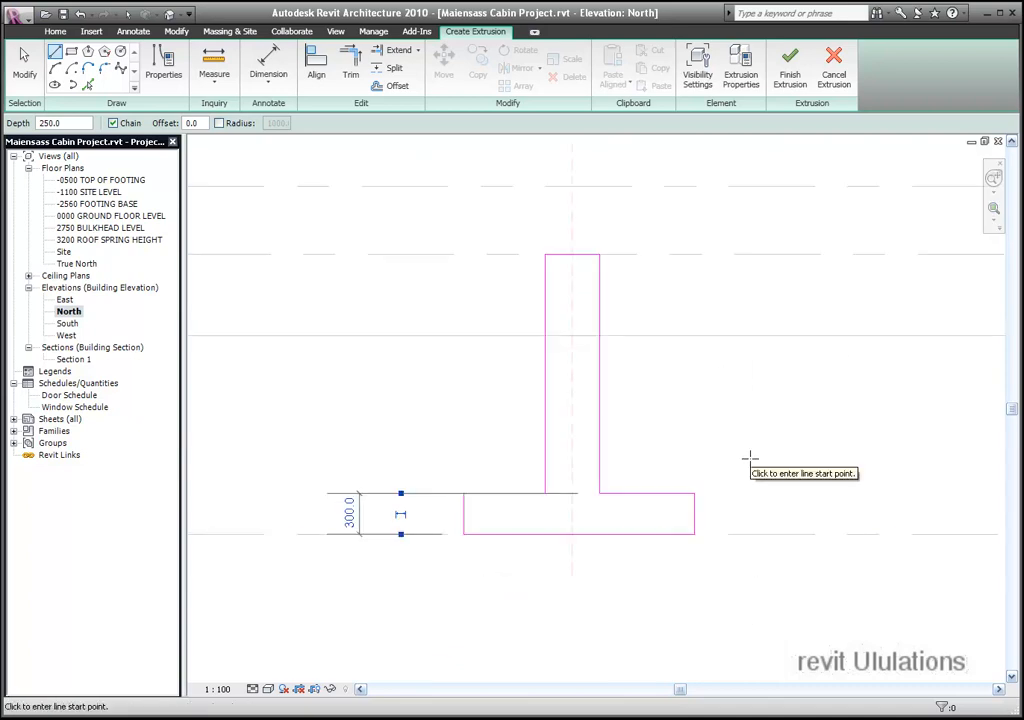
{"action": "key", "text": "Escape"}
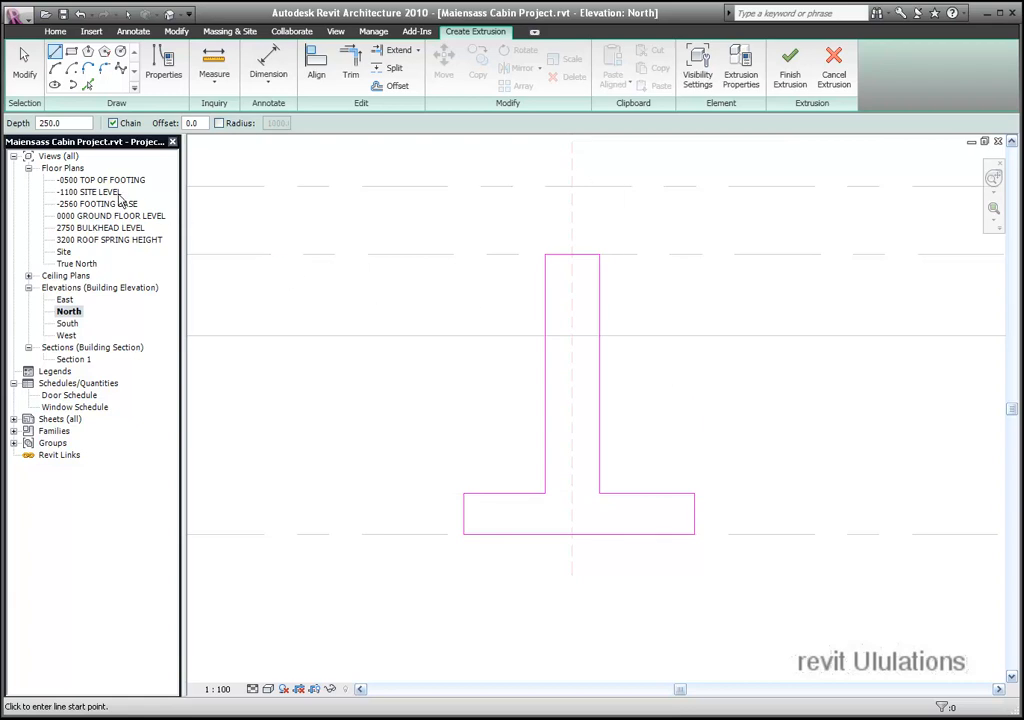
{"action": "left_click", "coordinate": [27, 80]}
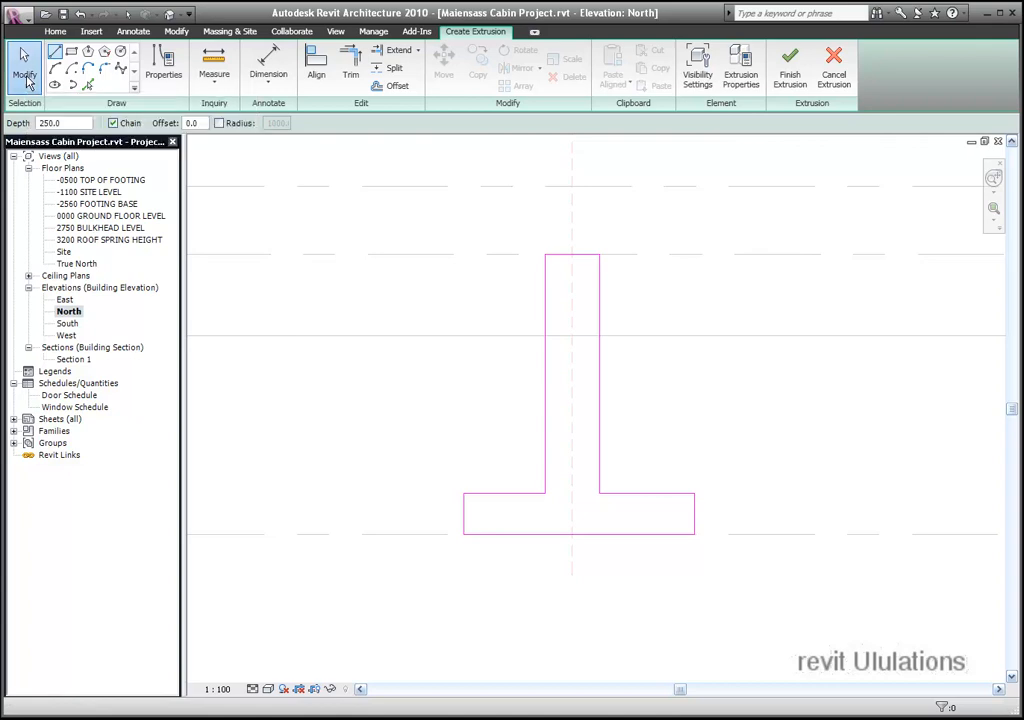
Step: Set the stem's left edge 150 mm from the central NS reference plane, moving the temporary dimension's witness line to that plane
{"action": "left_click", "coordinate": [545, 300]}
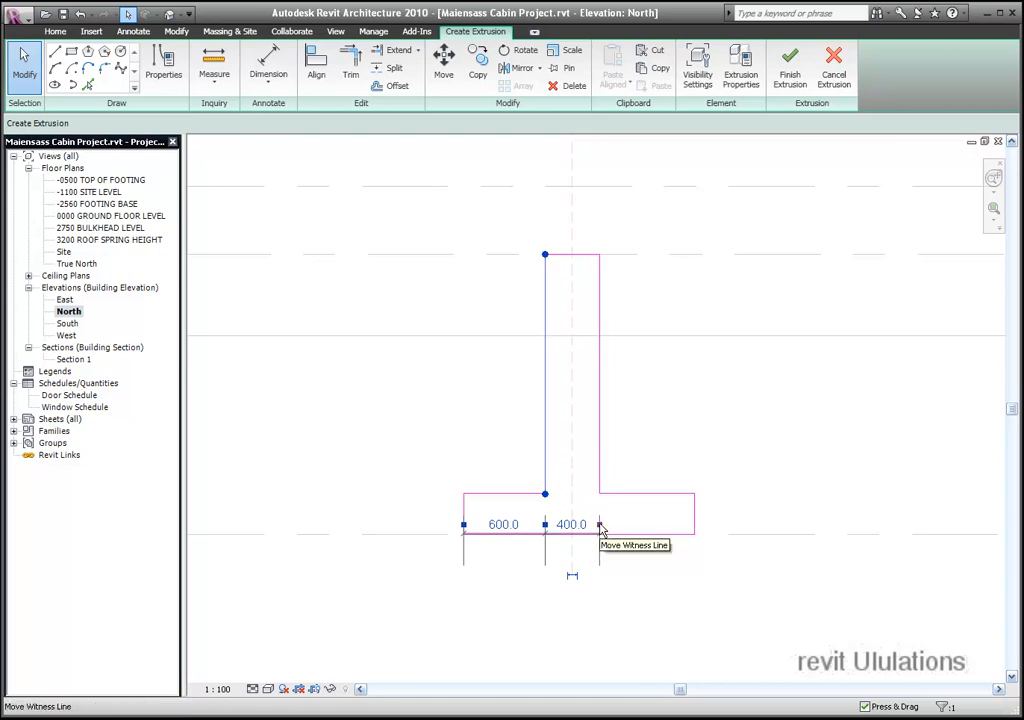
{"action": "left_click_drag", "start_coordinate": [600, 524], "coordinate": [576, 503]}
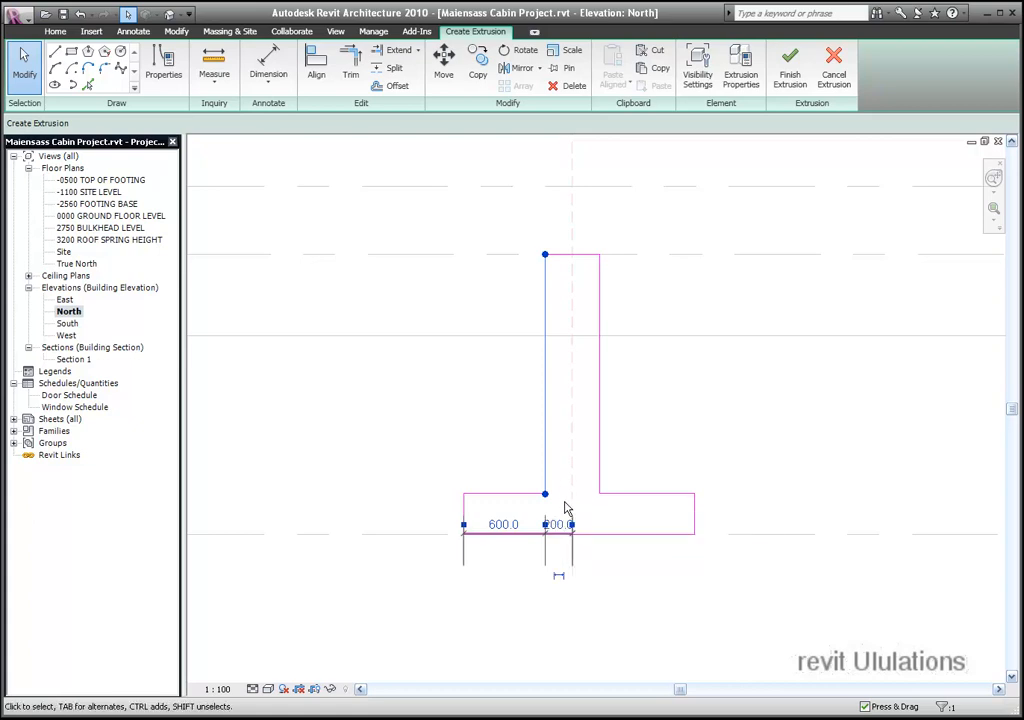
{"action": "left_click", "coordinate": [558, 525]}
{"action": "type", "text": "150"}
{"action": "key", "text": "Return"}
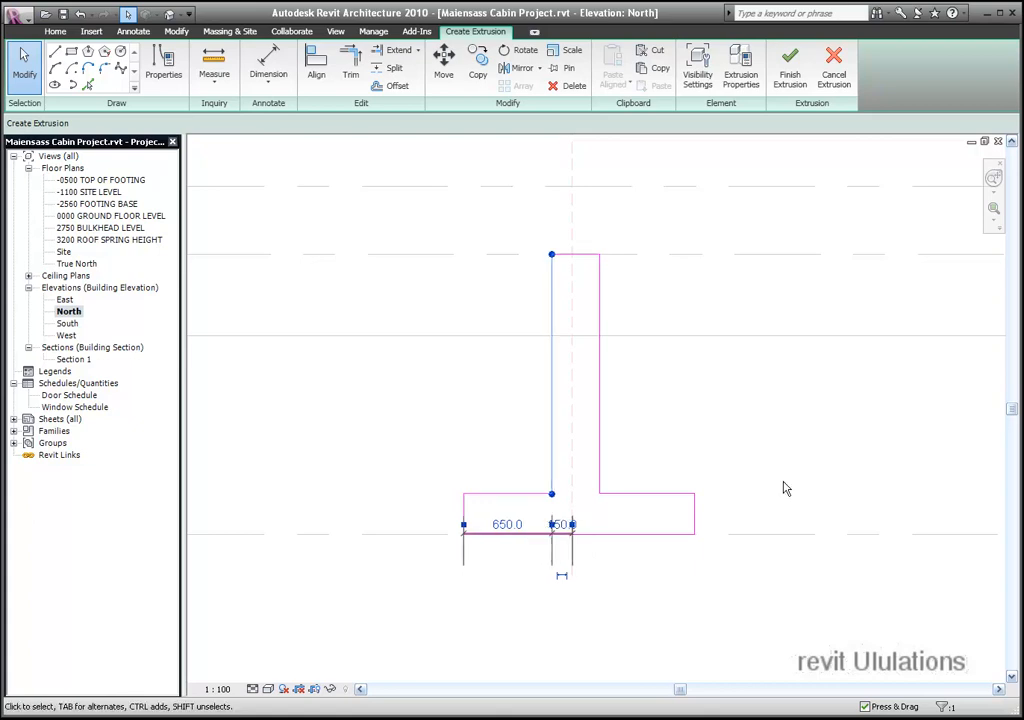
{"action": "left_click", "coordinate": [677, 391]}
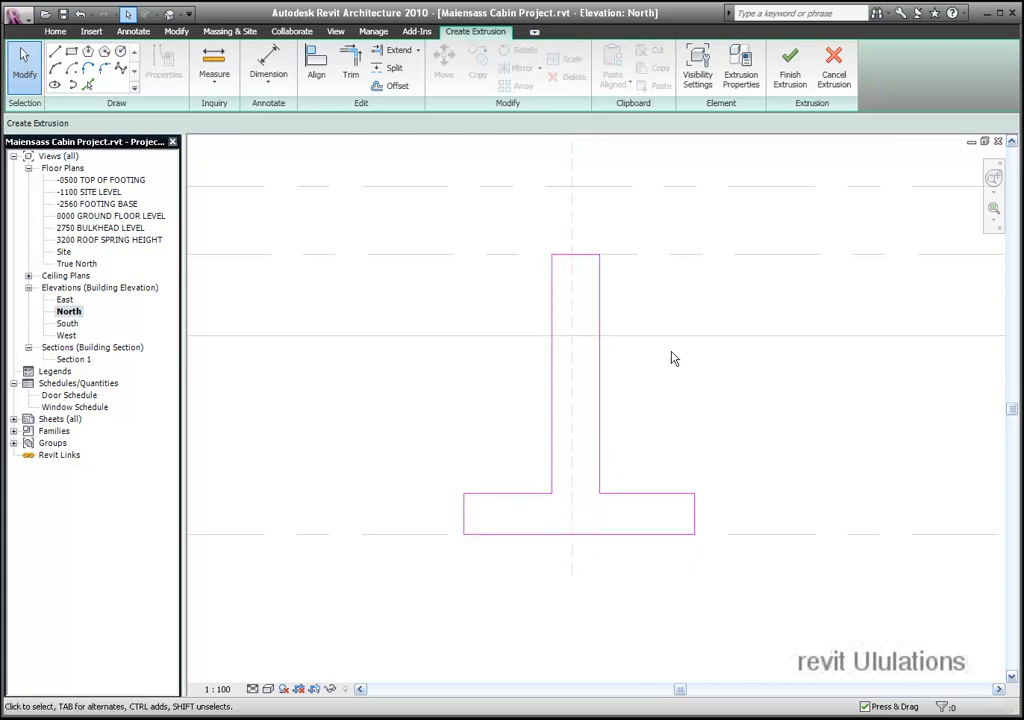
Step: Set the stem's right edge 150 mm from the central NS reference plane, re-referencing its temporary dimension to that plane
{"action": "left_click", "coordinate": [600, 372]}
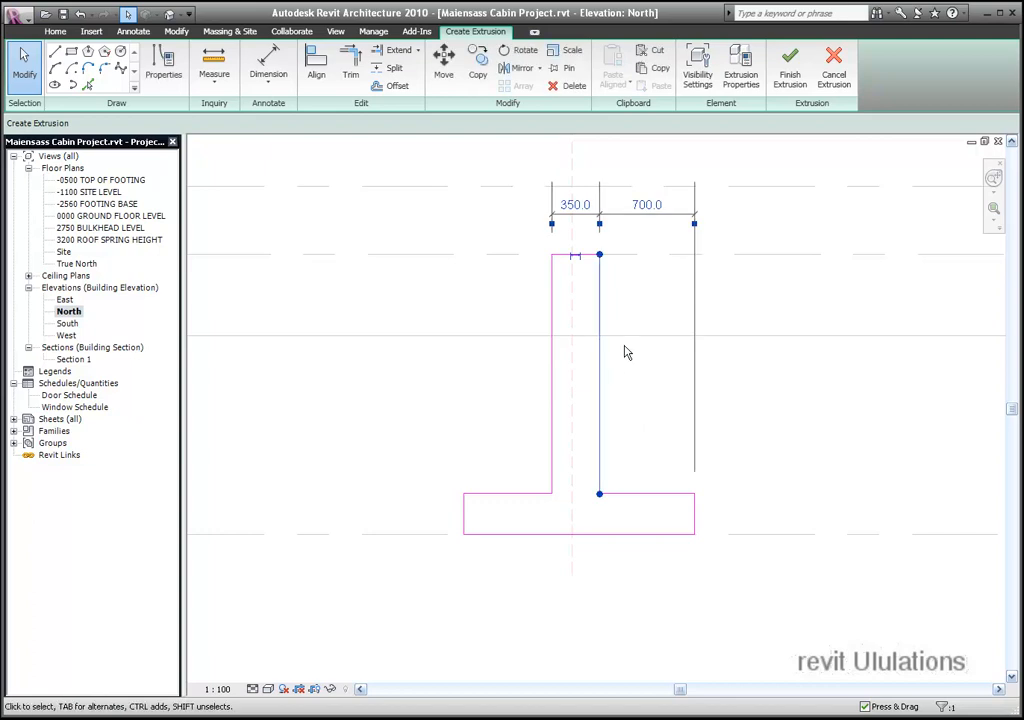
{"action": "left_click", "coordinate": [571, 240]}
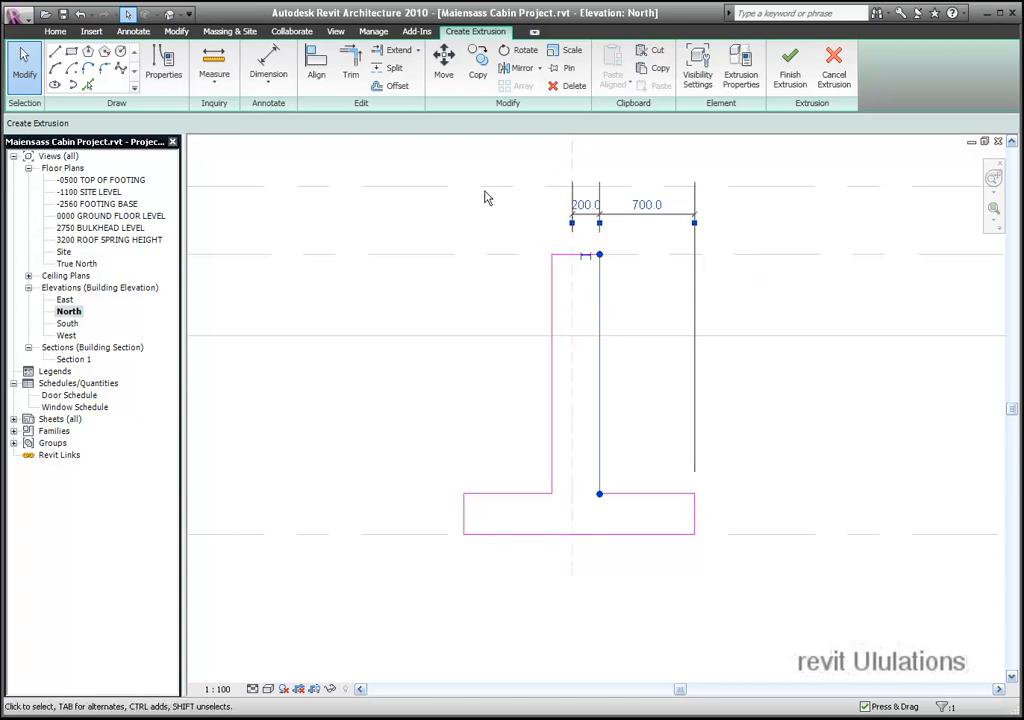
{"action": "left_click", "coordinate": [585, 205]}
{"action": "left_click", "coordinate": [585, 205]}
{"action": "type", "text": "150"}
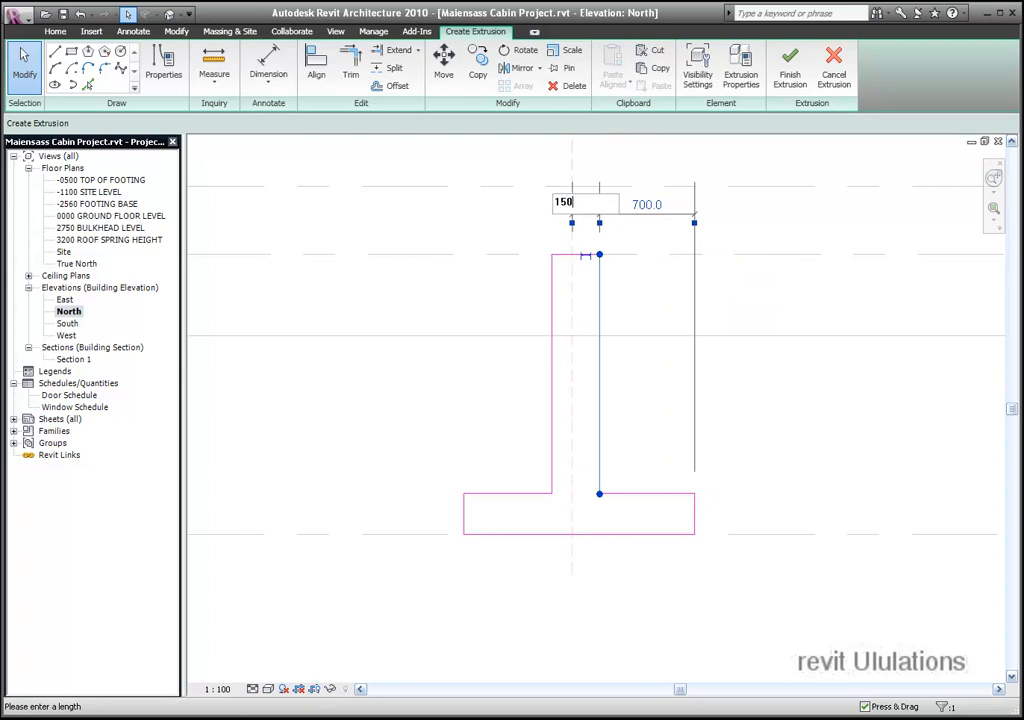
{"action": "key", "text": "Return"}
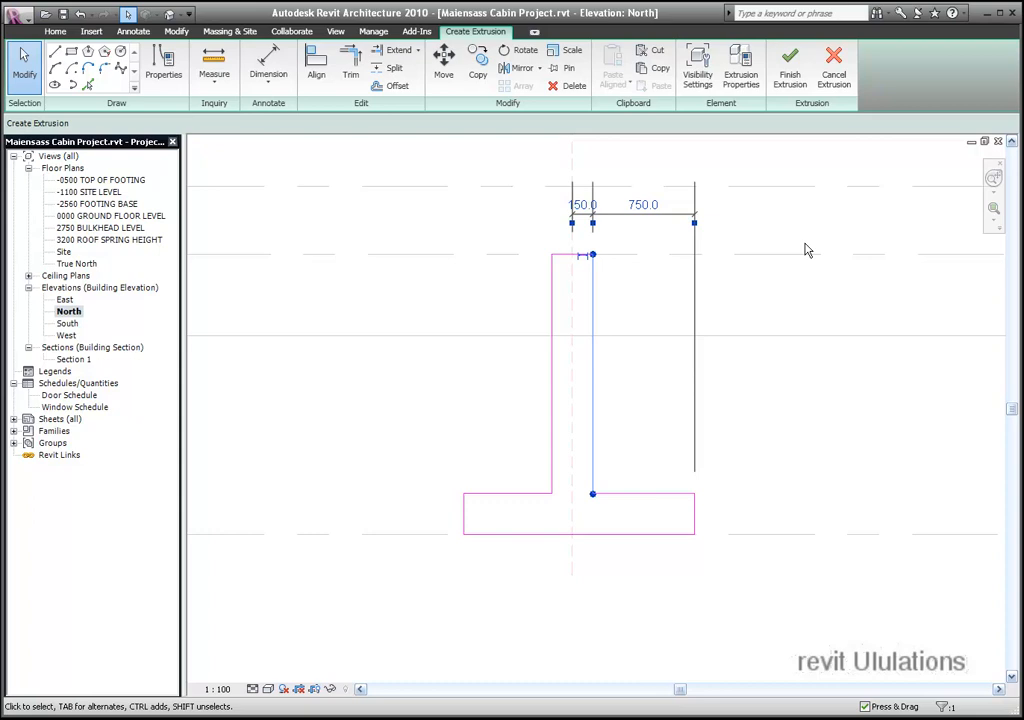
{"action": "left_click", "coordinate": [794, 298]}
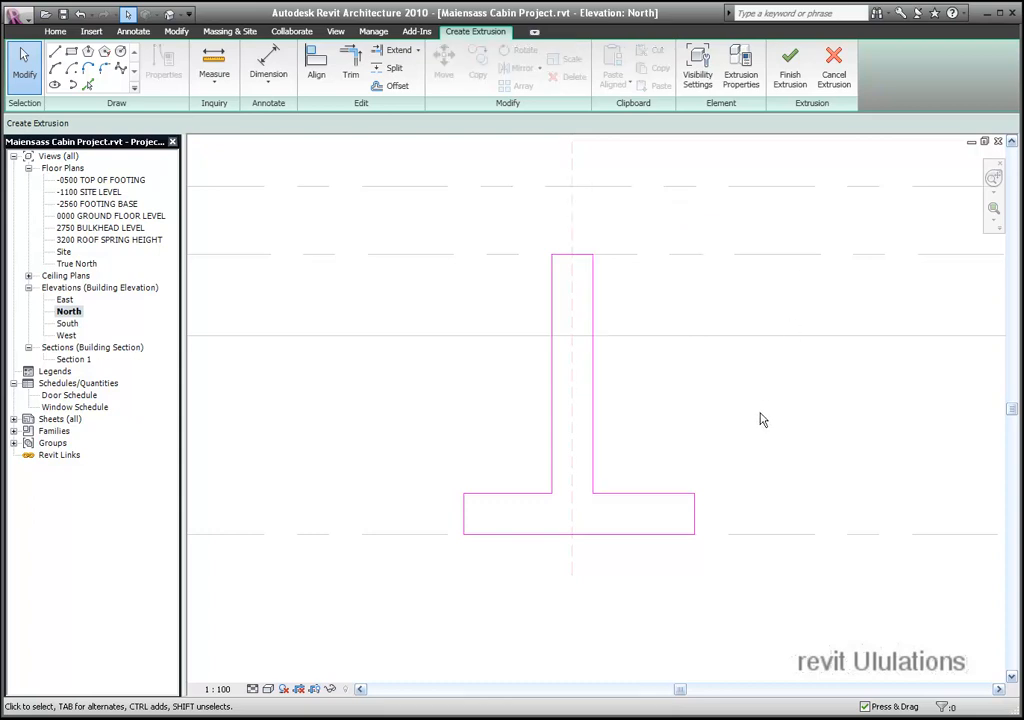
Step: Set the footing base's left end 550 mm from the central NS reference plane, re-referencing its temporary dimension to that plane
{"action": "left_click", "coordinate": [637, 495]}
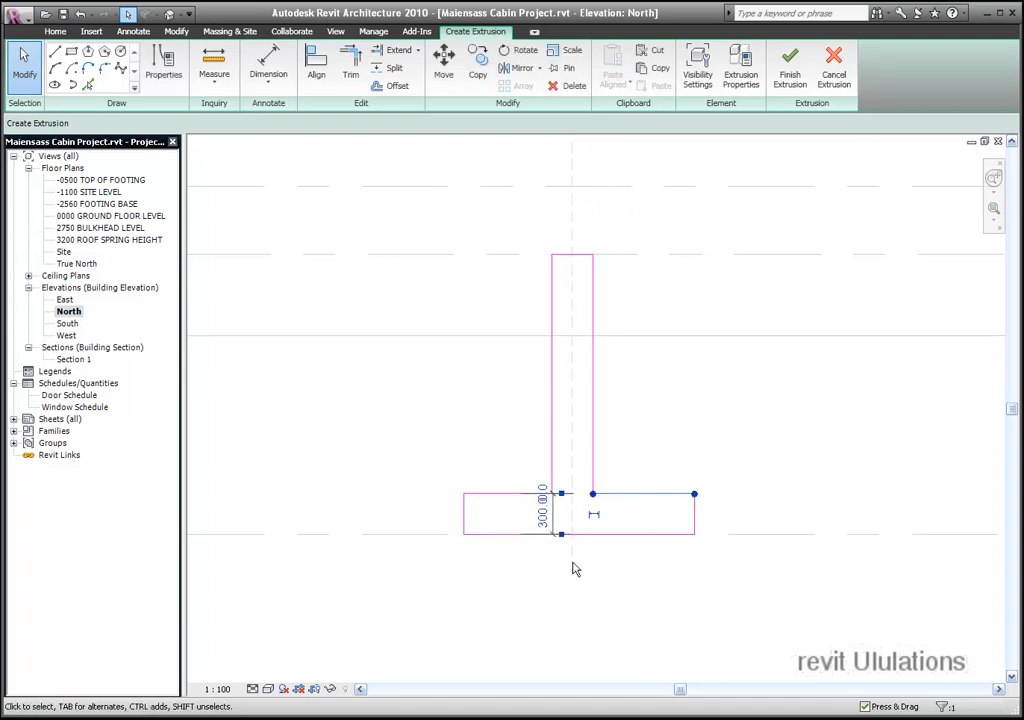
{"action": "left_click", "coordinate": [650, 577]}
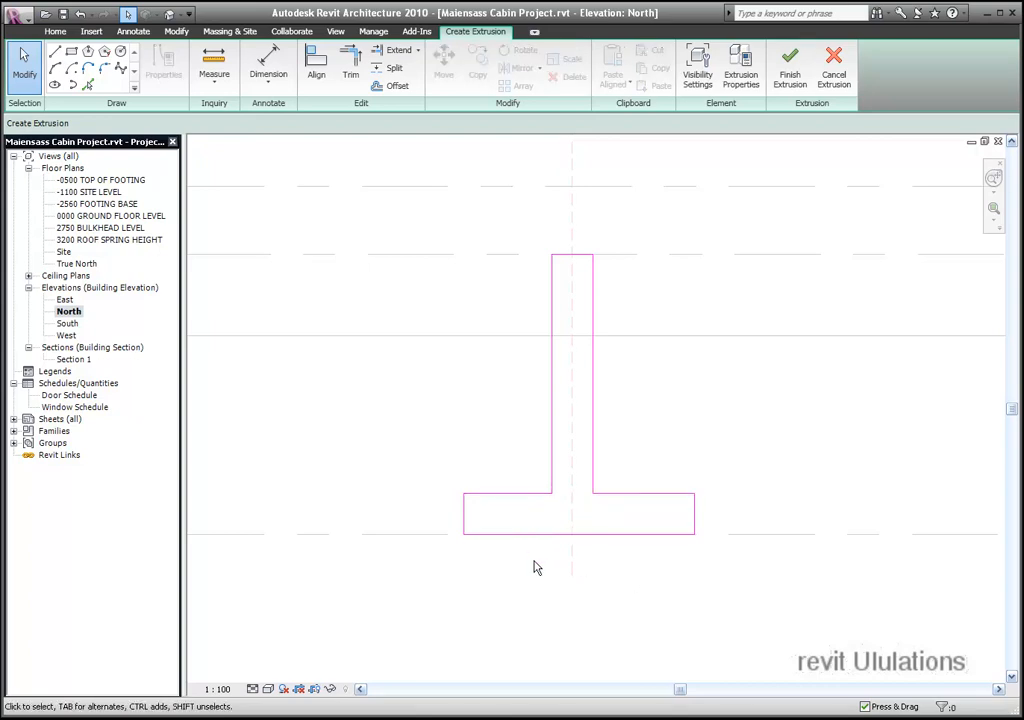
{"action": "left_click", "coordinate": [465, 520]}
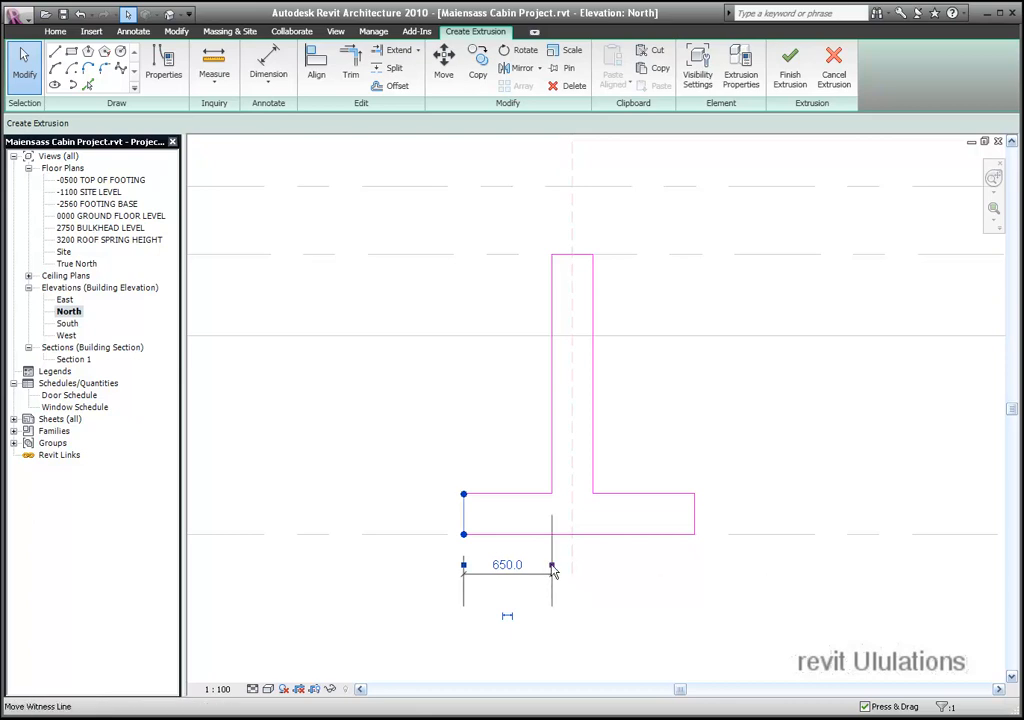
{"action": "left_click_drag", "start_coordinate": [570, 548], "coordinate": [576, 524]}
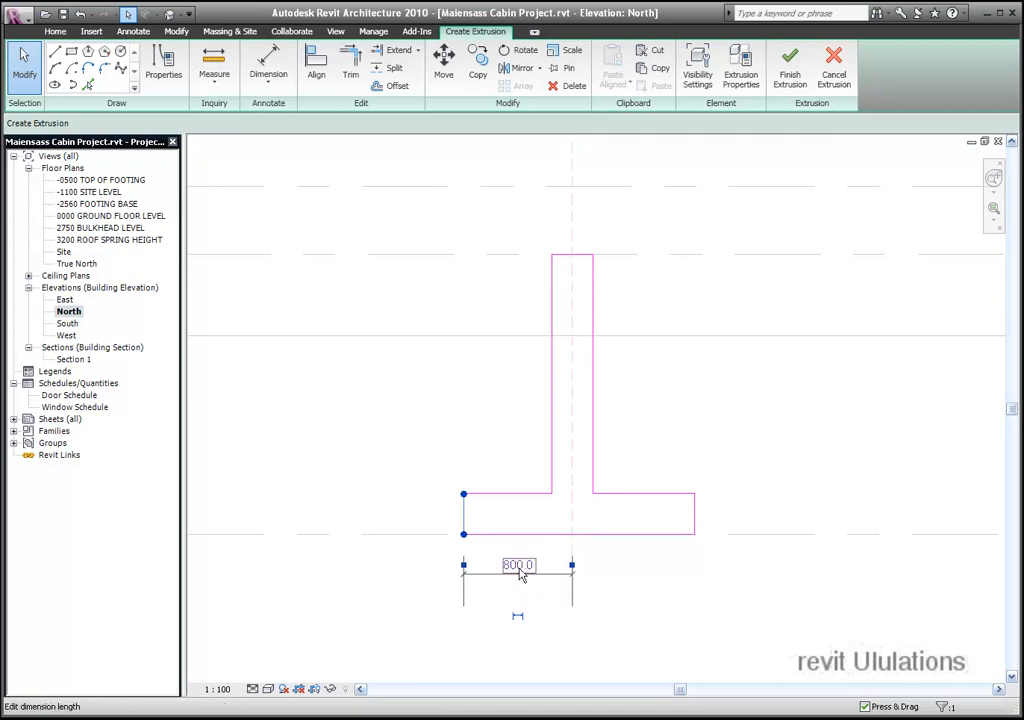
{"action": "left_click", "coordinate": [518, 568]}
{"action": "type", "text": "55"}
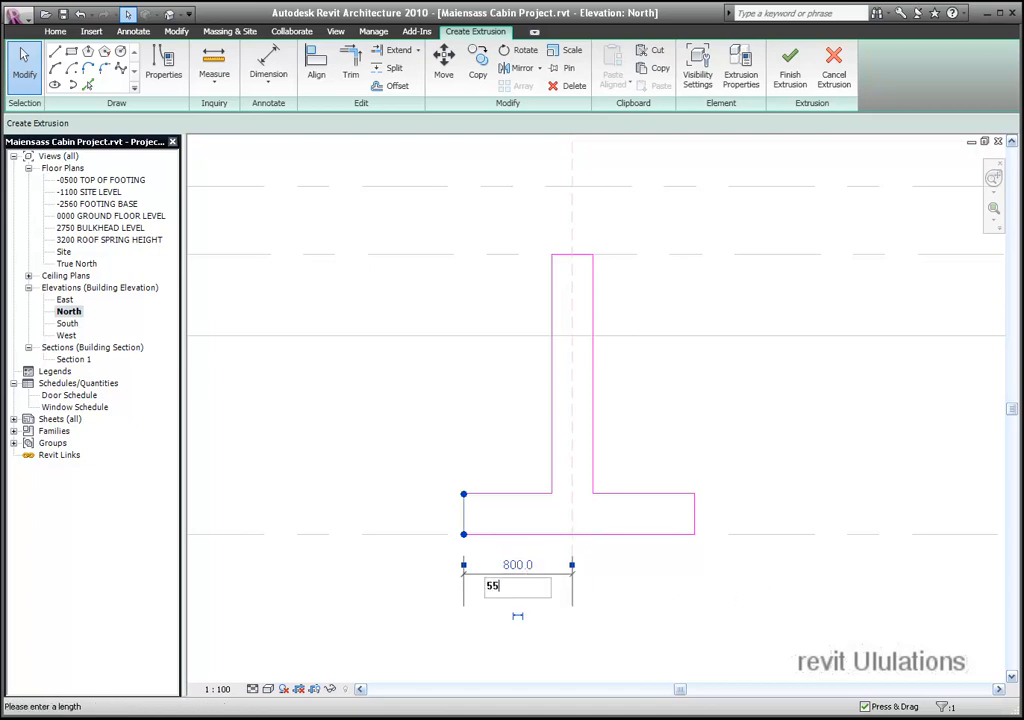
{"action": "type", "text": "0"}
{"action": "key", "text": "Return"}
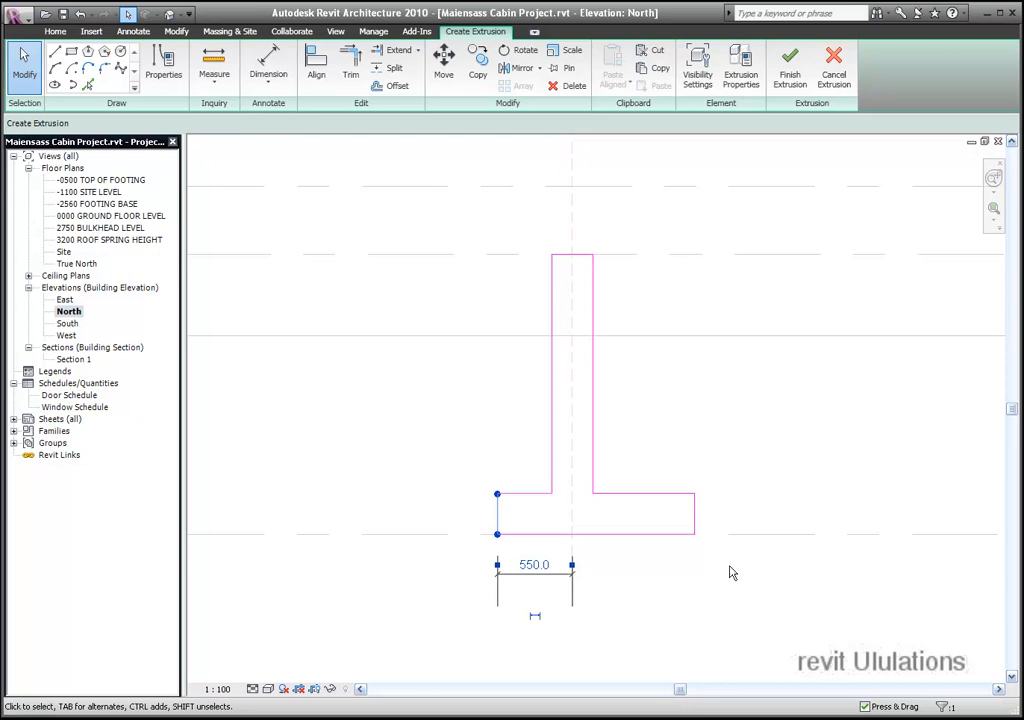
{"action": "left_click", "coordinate": [770, 565]}
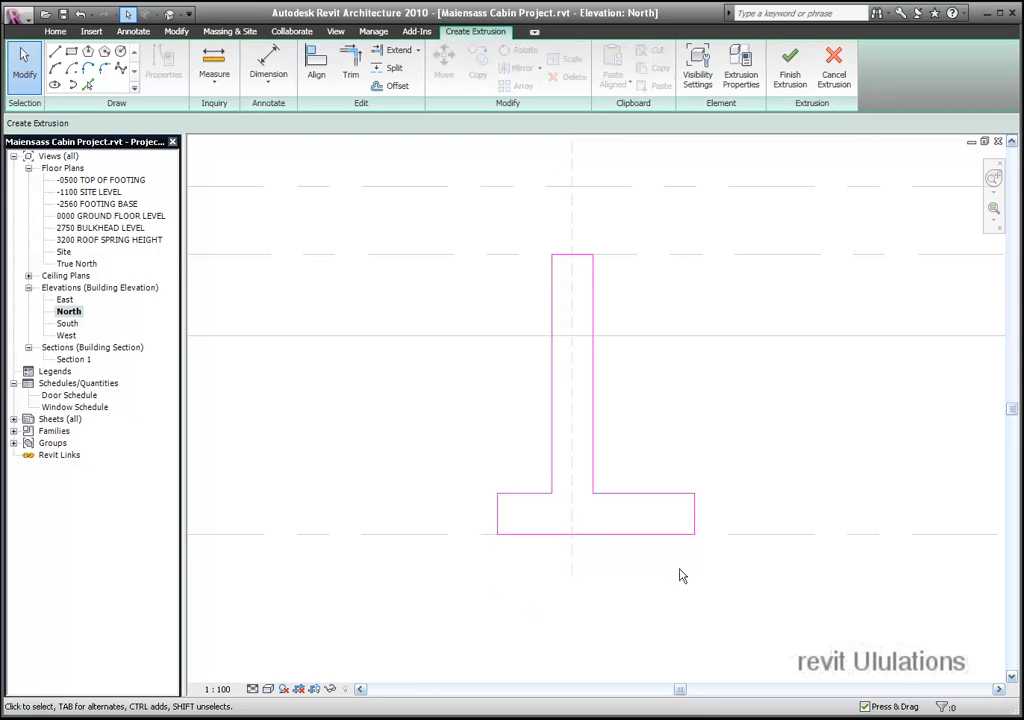
Step: Set the footing base's right end 550 mm from the central NS reference plane, re-referencing its temporary dimension to that plane
{"action": "left_click", "coordinate": [697, 516]}
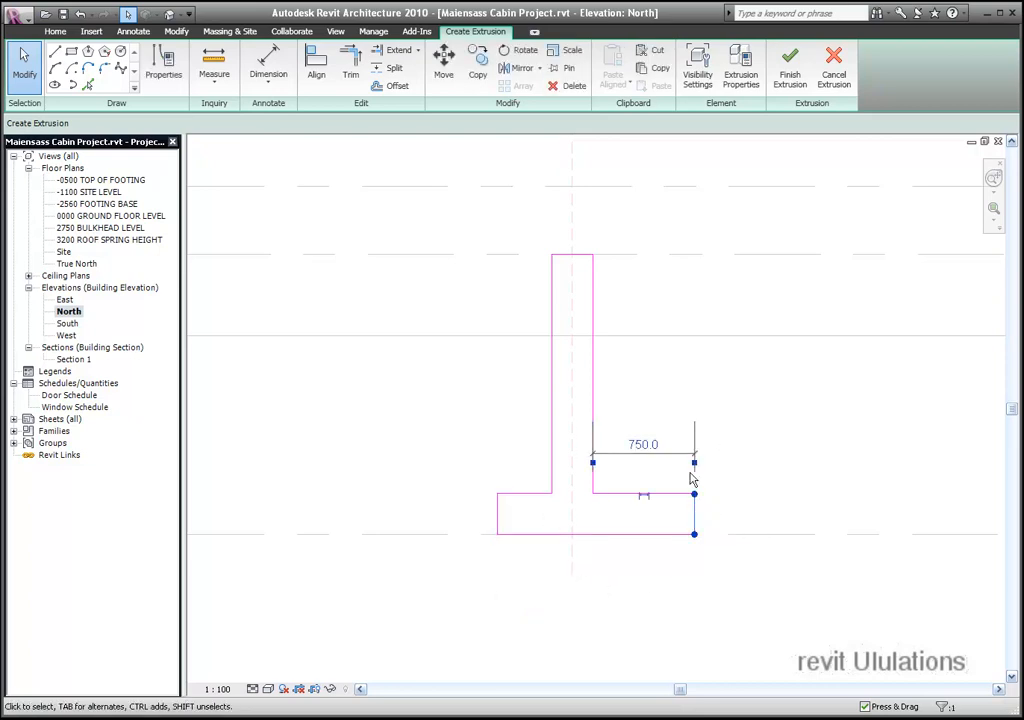
{"action": "left_click", "coordinate": [577, 500]}
{"action": "left_click", "coordinate": [640, 446]}
{"action": "type", "text": "5"}
{"action": "key", "text": "Return"}
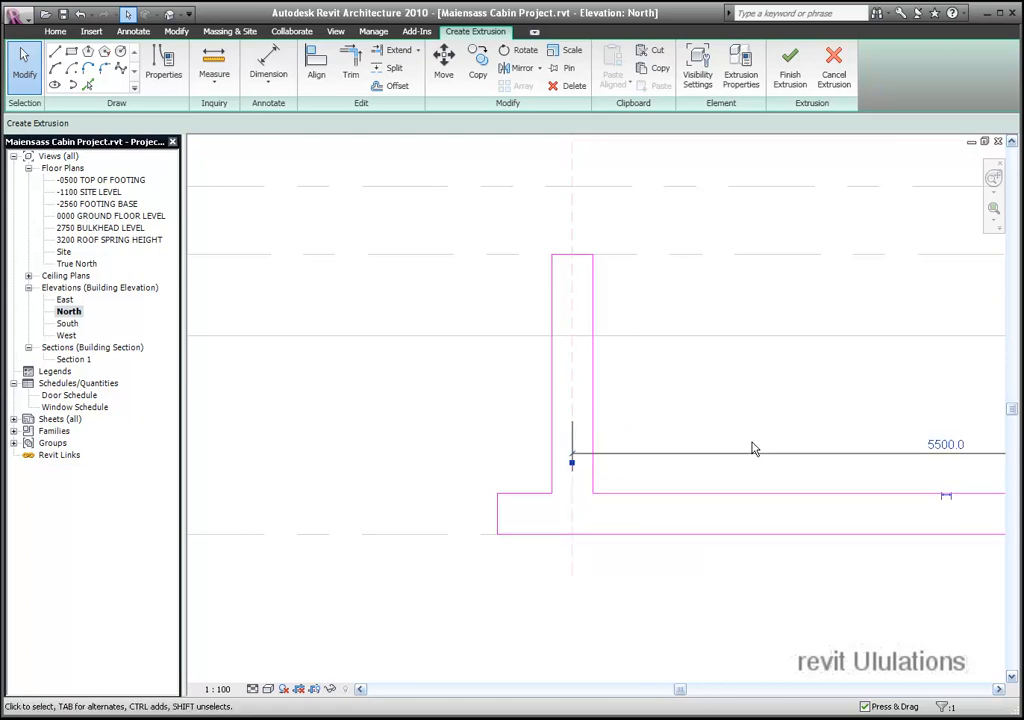
{"action": "left_click", "coordinate": [945, 444]}
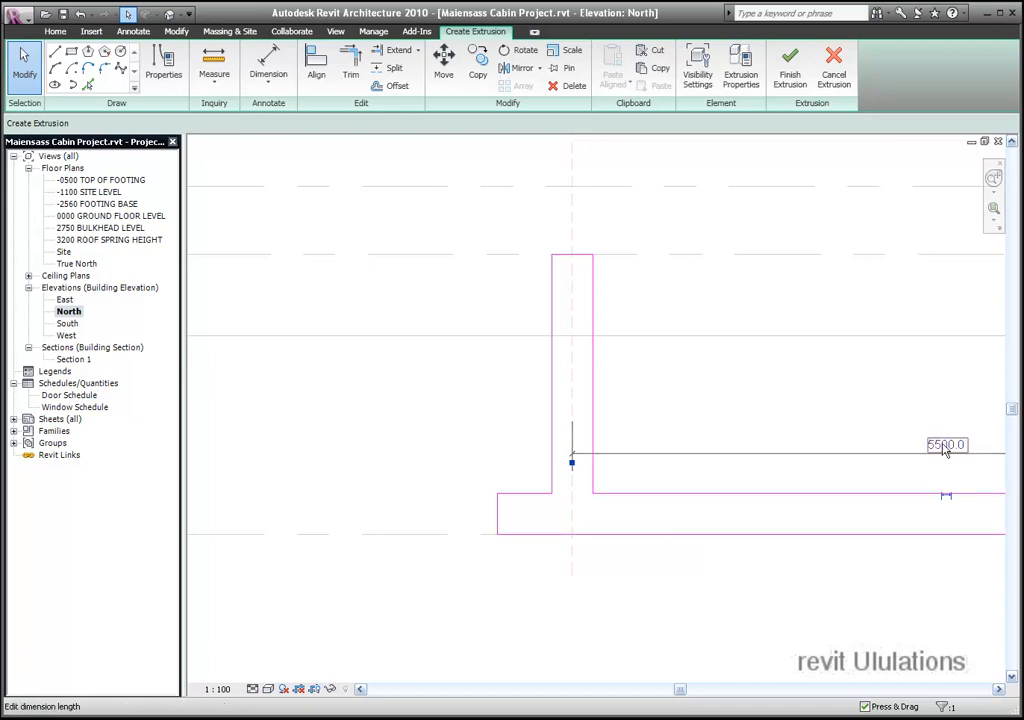
{"action": "type", "text": "55"}
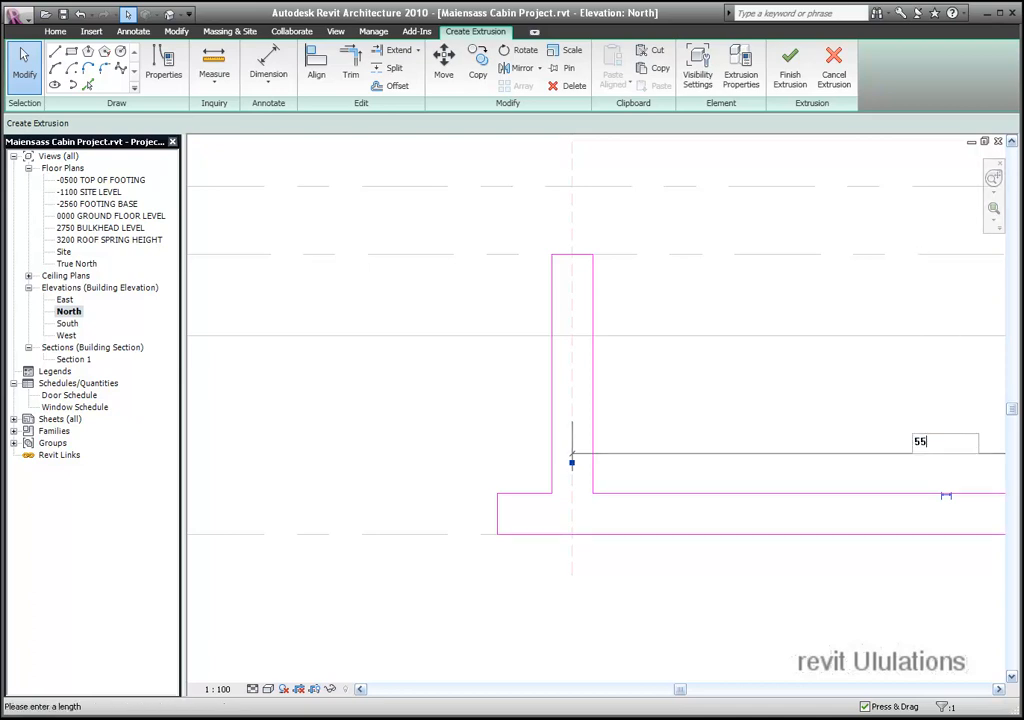
{"action": "type", "text": "0"}
{"action": "key", "text": "Return"}
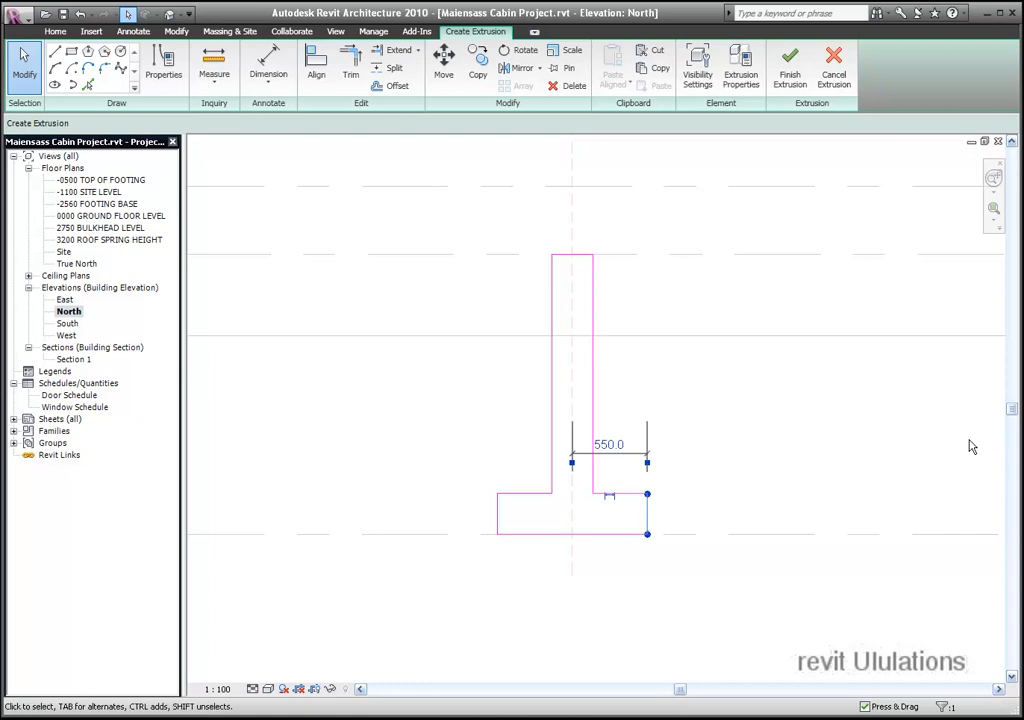
Step: Finish the extrusion sketch to turn the inverted-T footing profile into a solid
{"action": "left_click", "coordinate": [945, 455]}
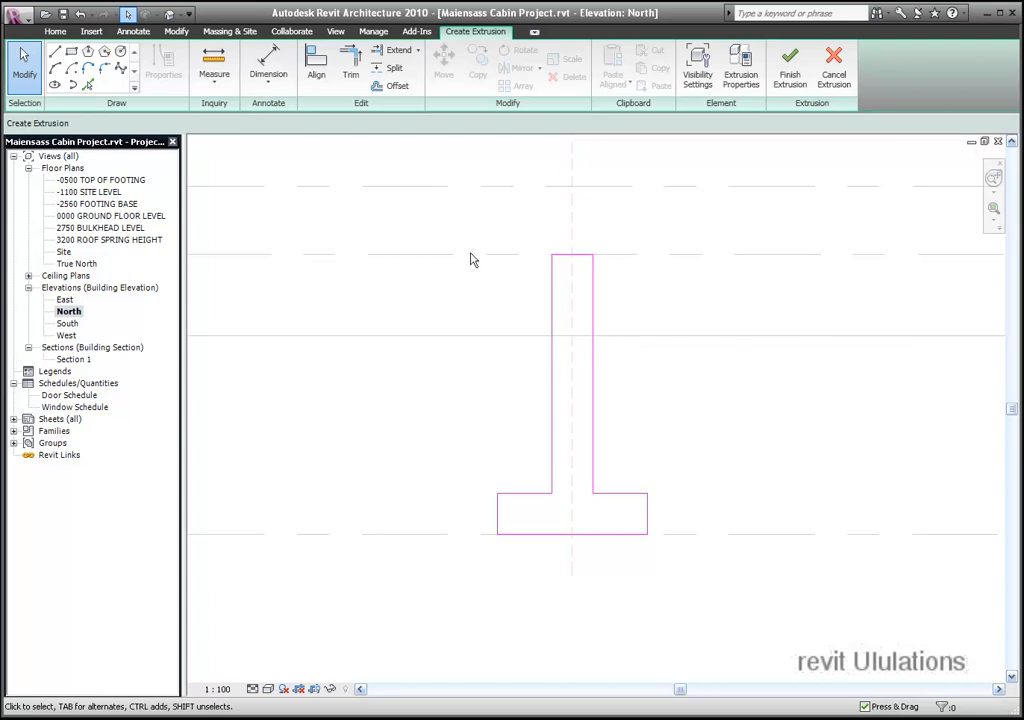
{"action": "left_click", "coordinate": [791, 86]}
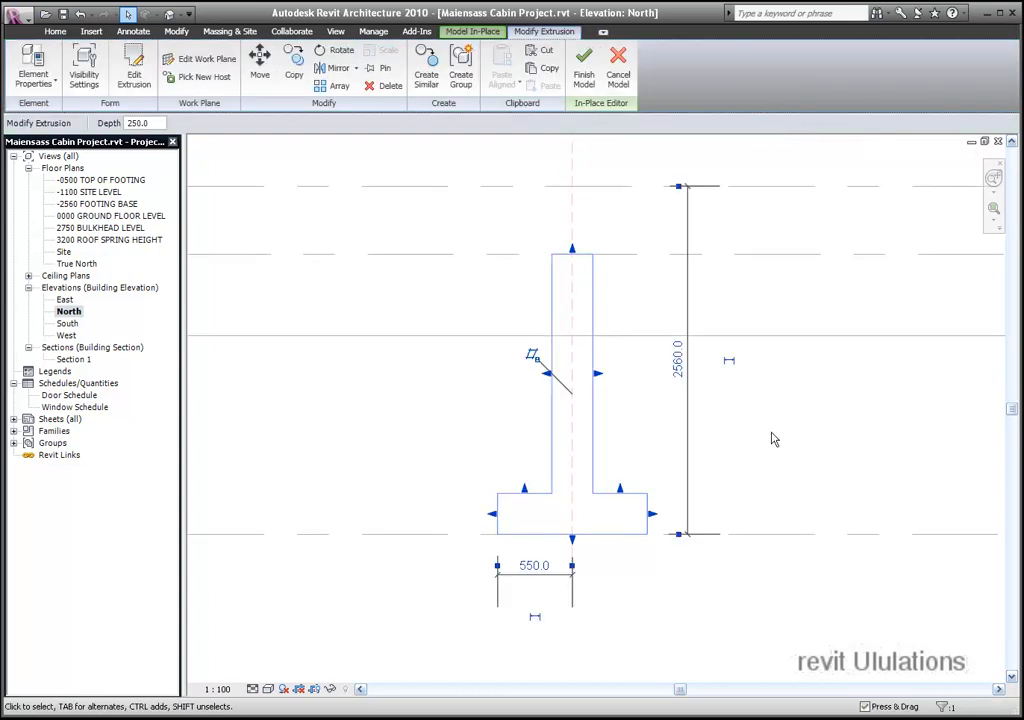
{"action": "key", "text": "Escape"}
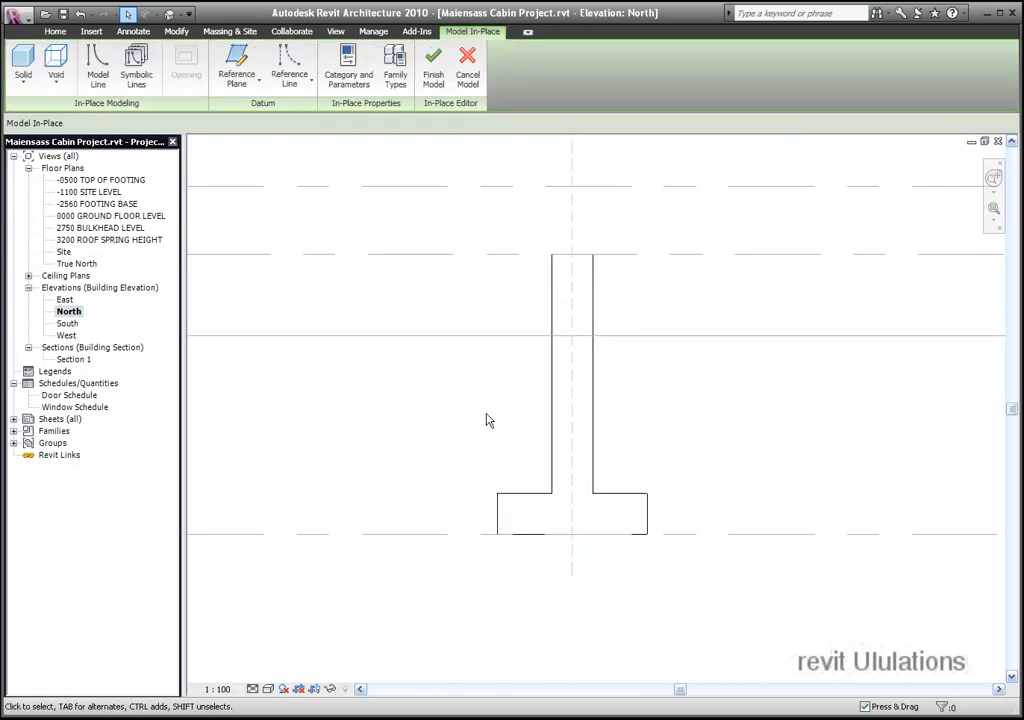
Step: In the West elevation, stretch both ends of the footing extrusion to the outer reference planes and lock them there
{"action": "double_click", "coordinate": [66, 336]}
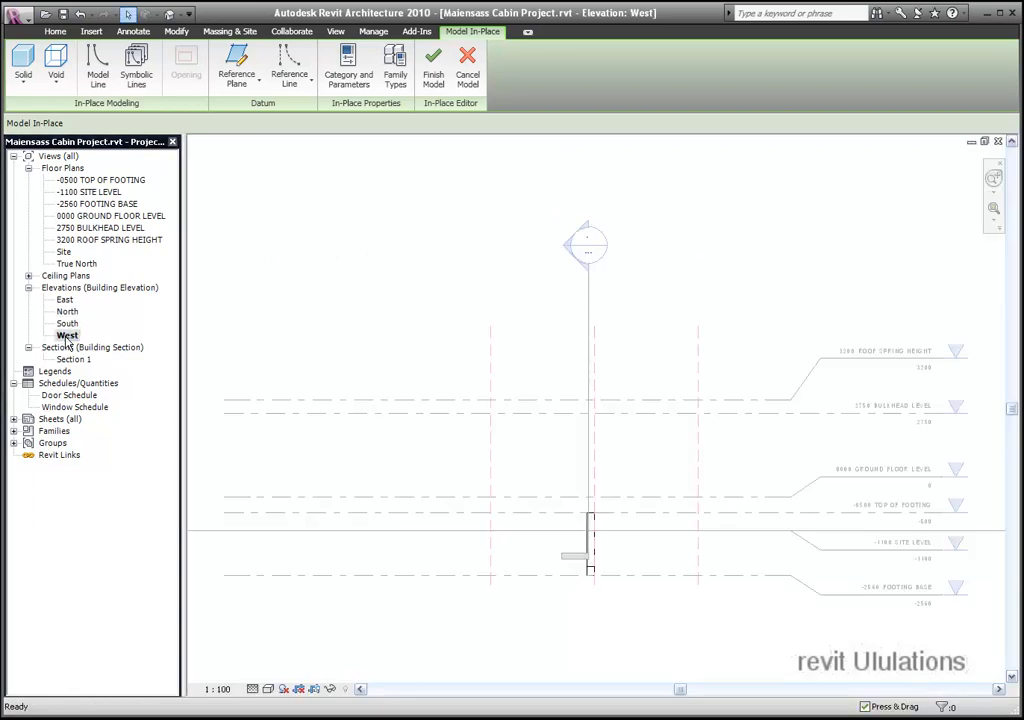
{"action": "left_click", "coordinate": [994, 208]}
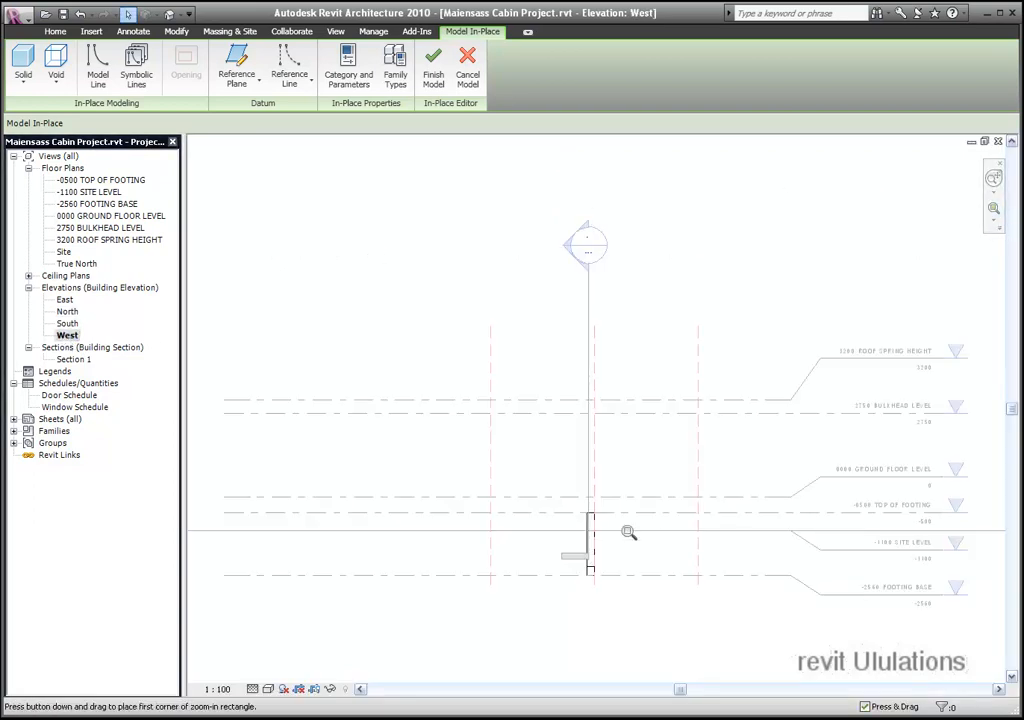
{"action": "left_click_drag", "start_coordinate": [538, 492], "coordinate": [668, 613]}
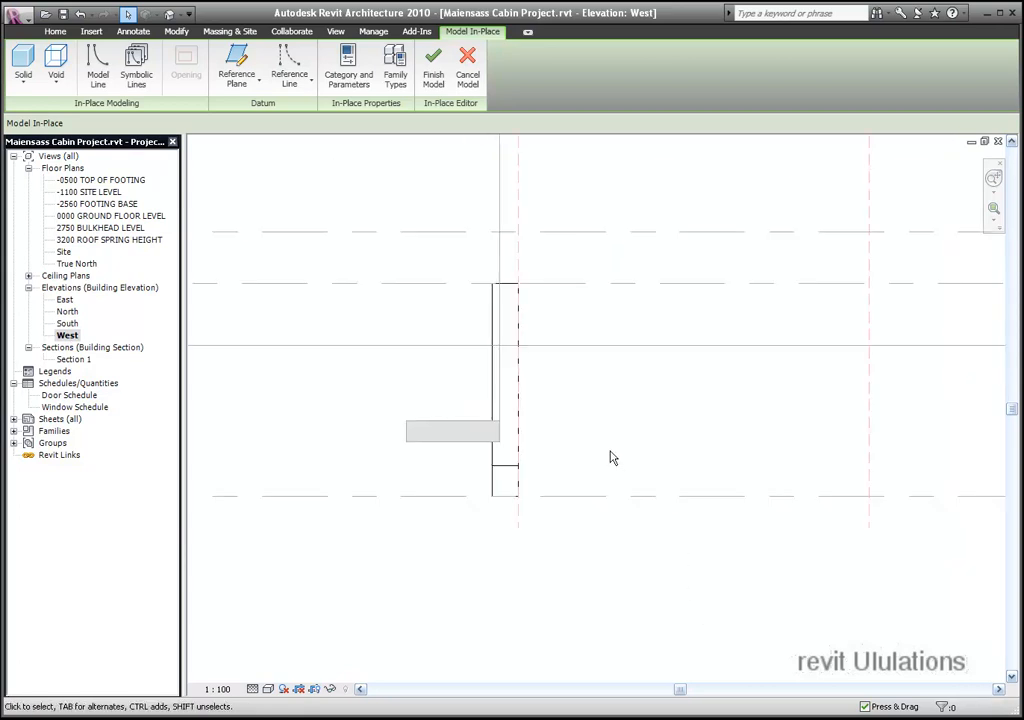
{"action": "scroll", "coordinate": [613, 458], "scroll_direction": "down", "scroll_amount": 2}
{"action": "left_click", "coordinate": [538, 478]}
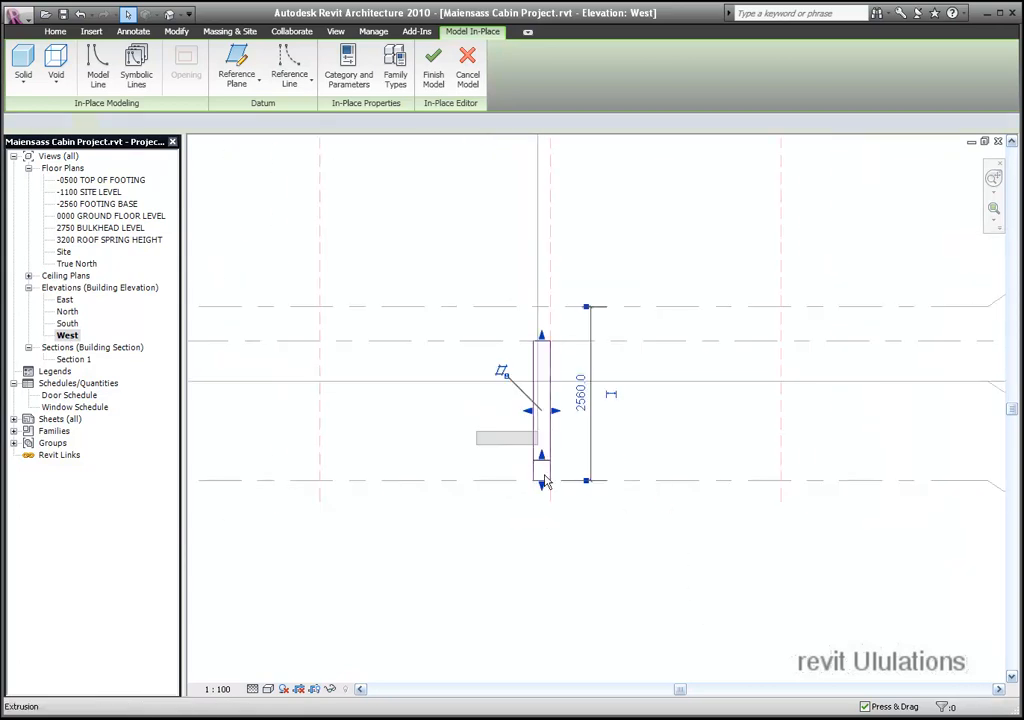
{"action": "left_click", "coordinate": [538, 478]}
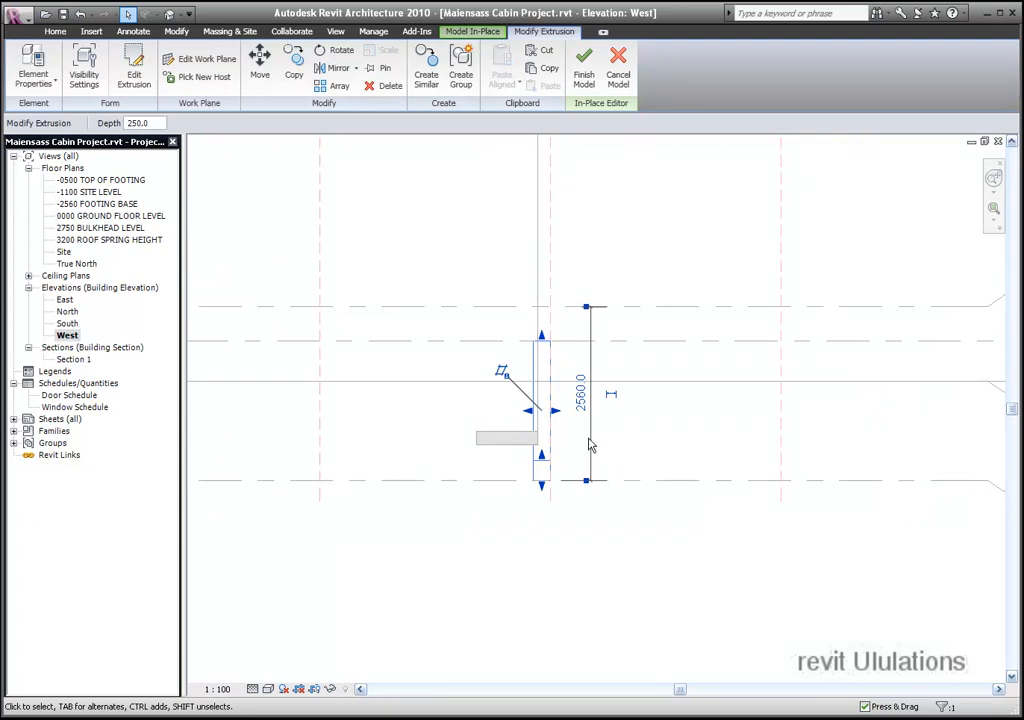
{"action": "left_click_drag", "start_coordinate": [555, 411], "coordinate": [782, 439]}
{"action": "left_click", "coordinate": [808, 344]}
{"action": "left_click_drag", "start_coordinate": [527, 410], "coordinate": [320, 416]}
{"action": "left_click", "coordinate": [296, 296]}
{"action": "left_click", "coordinate": [649, 564]}
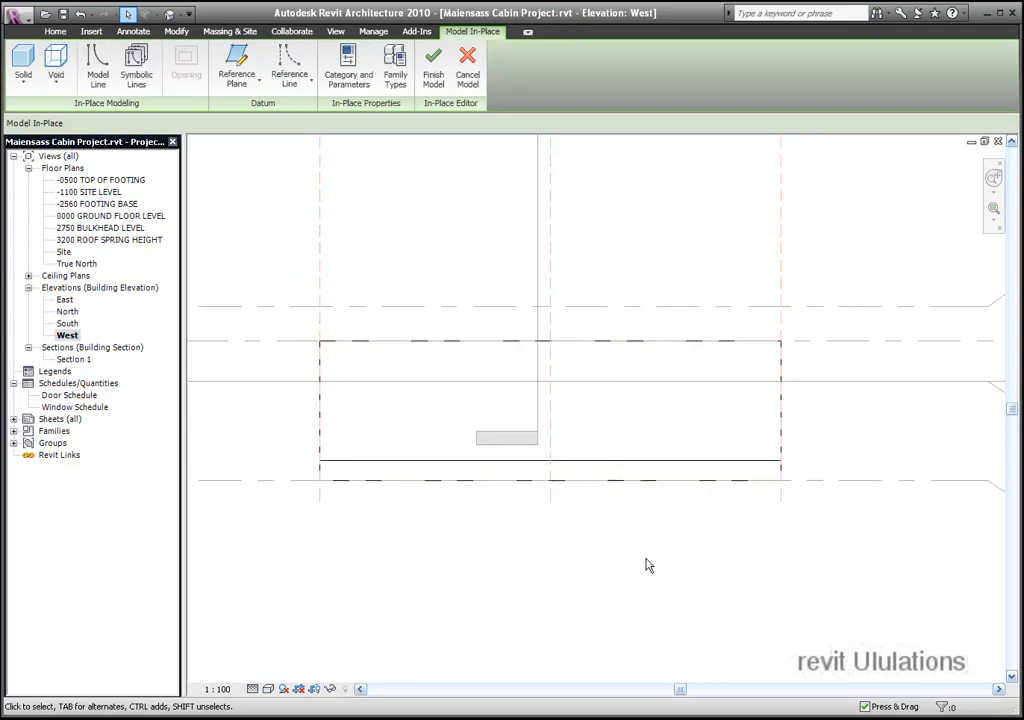
Step: Inspect the extruded footing close up from below in the default 3D view
{"action": "left_click", "coordinate": [168, 15]}
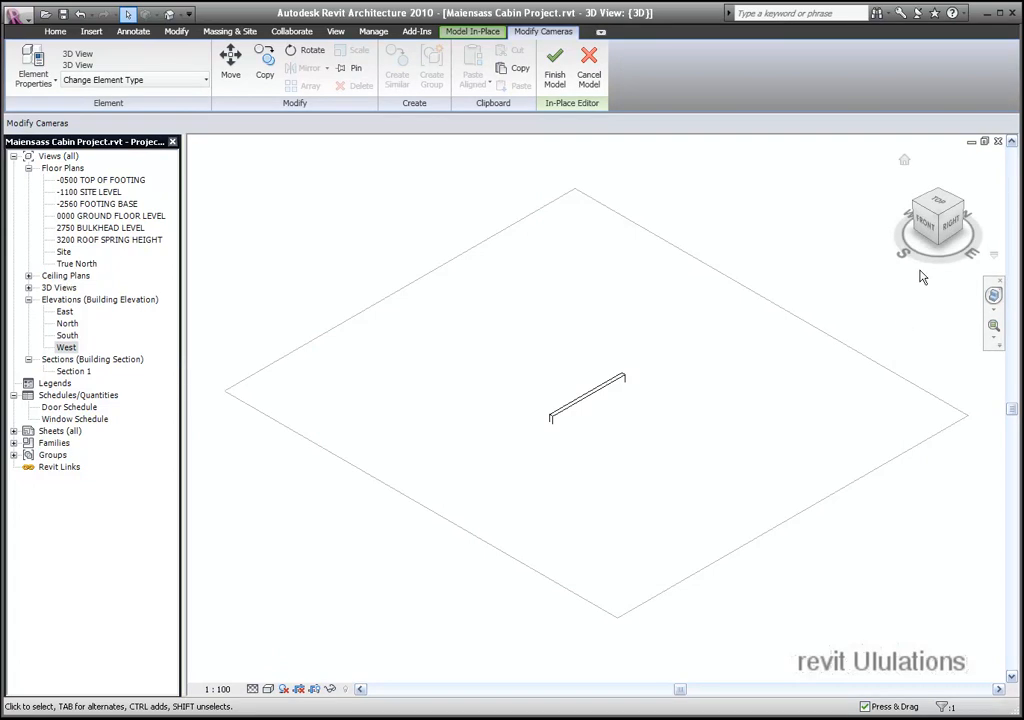
{"action": "left_click", "coordinate": [939, 246]}
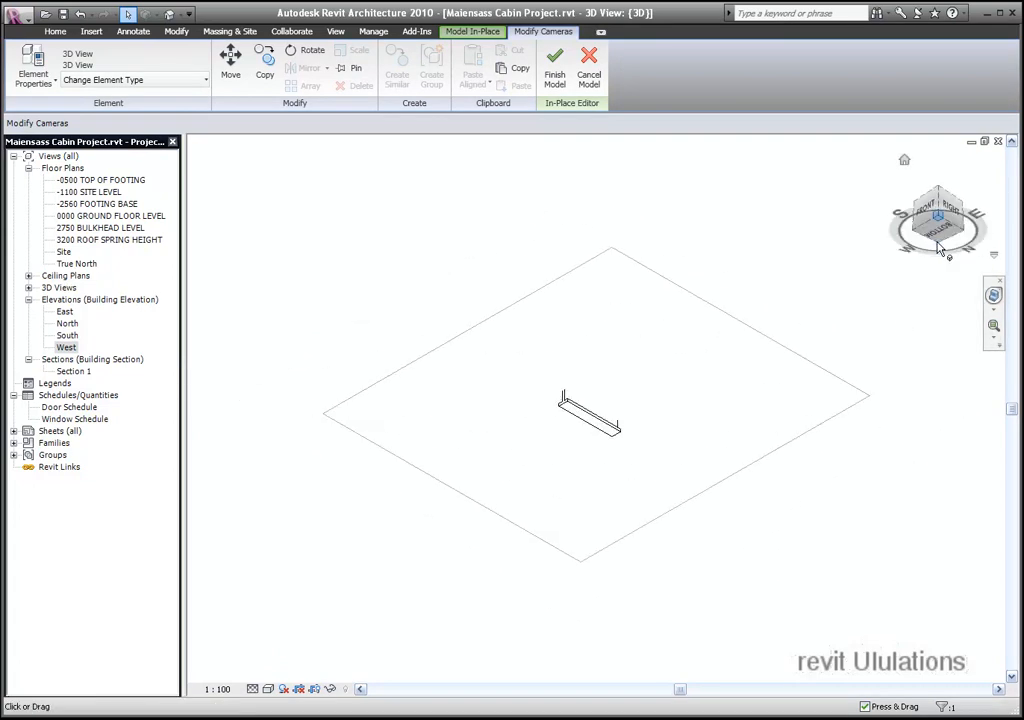
{"action": "left_click", "coordinate": [993, 325]}
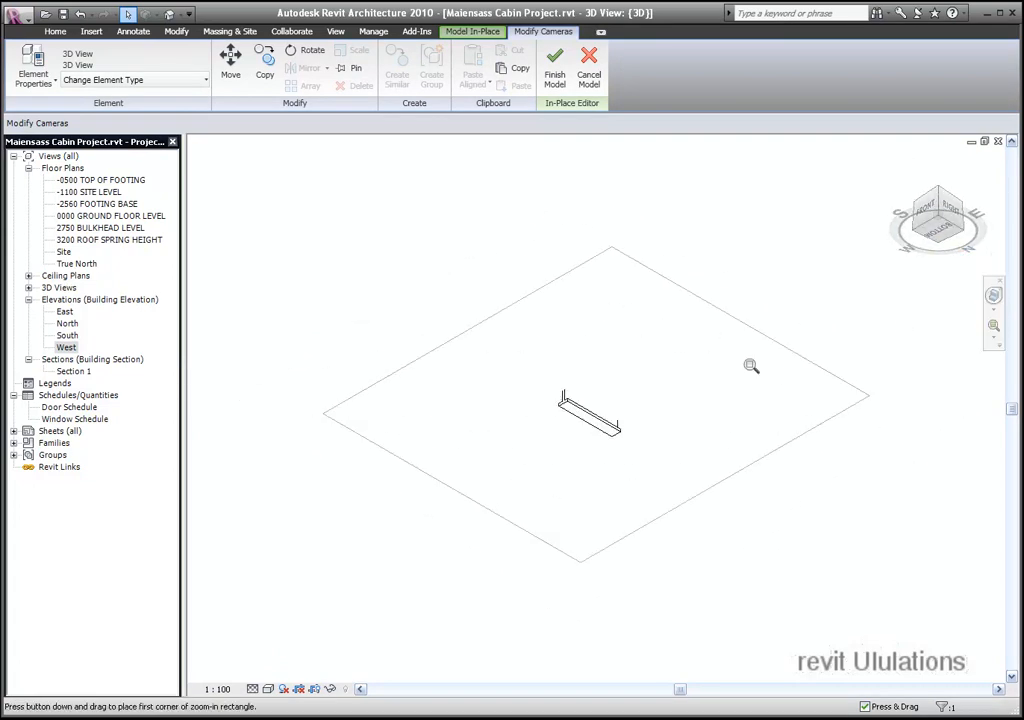
{"action": "left_click_drag", "start_coordinate": [517, 360], "coordinate": [700, 478]}
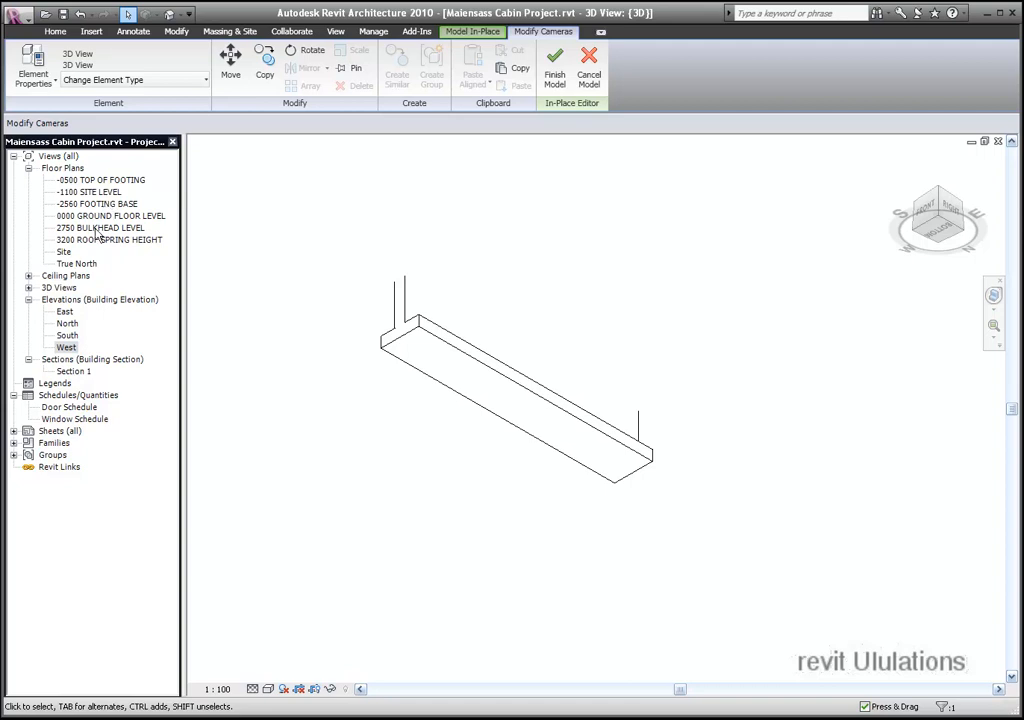
Step: Try to show the footing in the Site floor plan using the Wireframe model graphics style
{"action": "double_click", "coordinate": [64, 253]}
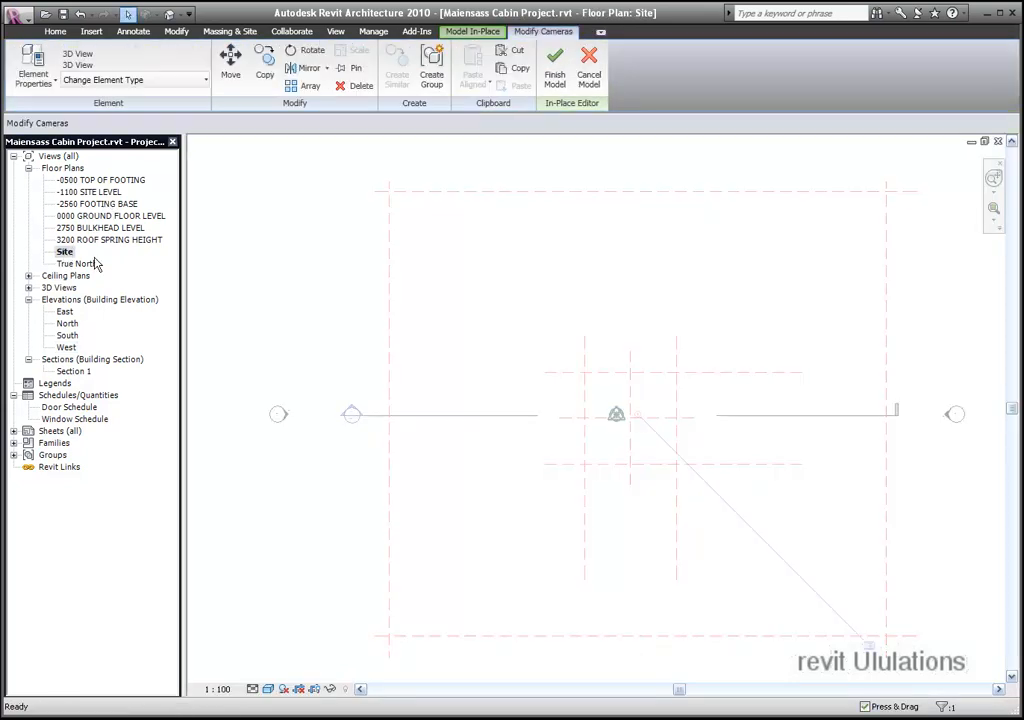
{"action": "left_click", "coordinate": [490, 560]}
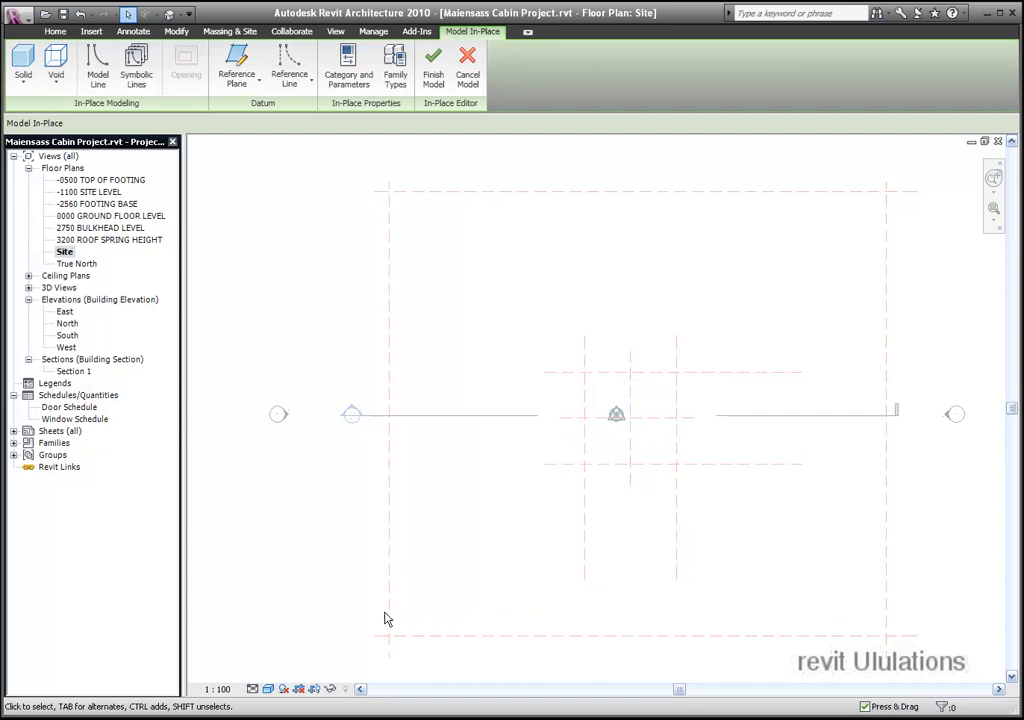
{"action": "left_click", "coordinate": [268, 689]}
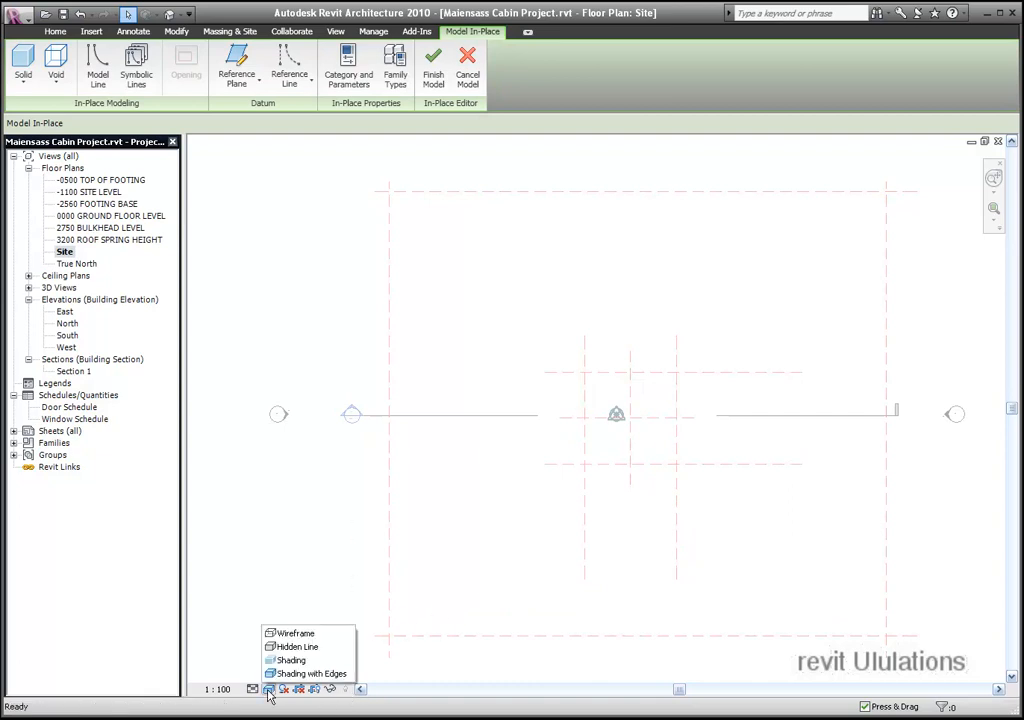
{"action": "left_click", "coordinate": [286, 634]}
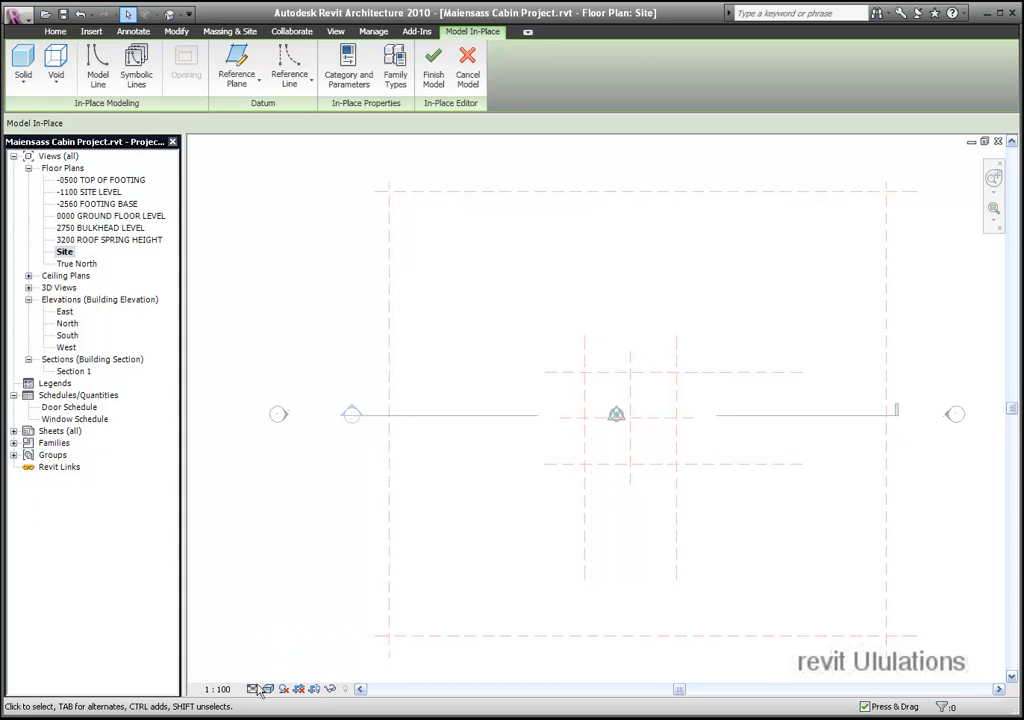
Step: In the -1100 SITE LEVEL floor plan, create a copy of the footing extrusion rotated 90 degrees about its centre
{"action": "double_click", "coordinate": [100, 193]}
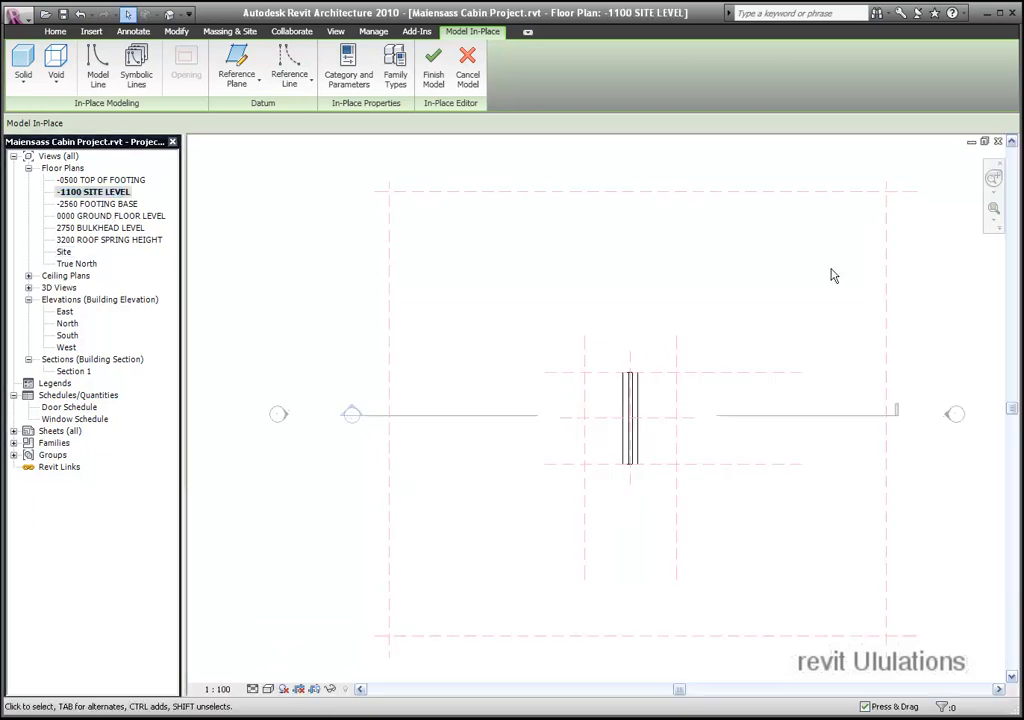
{"action": "left_click", "coordinate": [993, 210]}
{"action": "left_click_drag", "start_coordinate": [507, 393], "coordinate": [746, 527]}
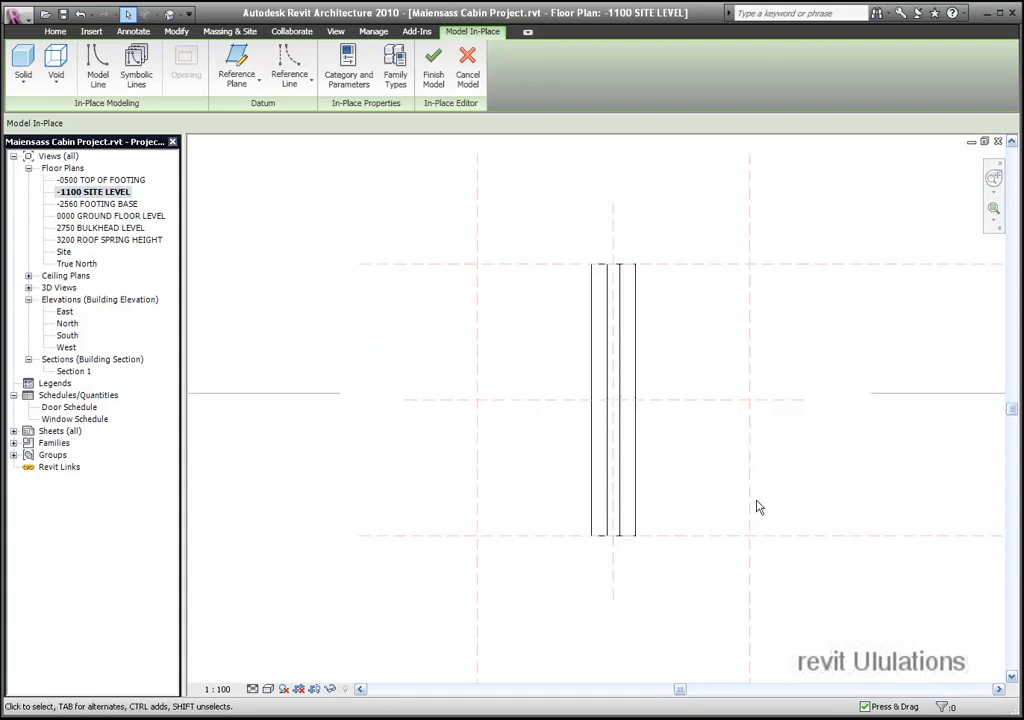
{"action": "left_click", "coordinate": [637, 457]}
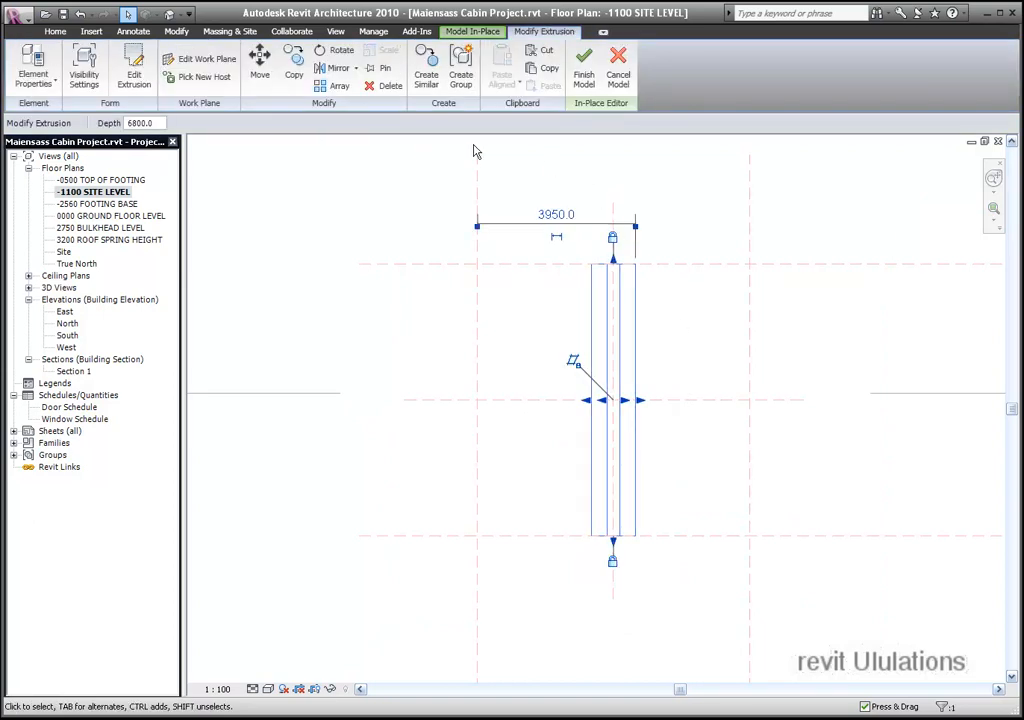
{"action": "left_click", "coordinate": [336, 56]}
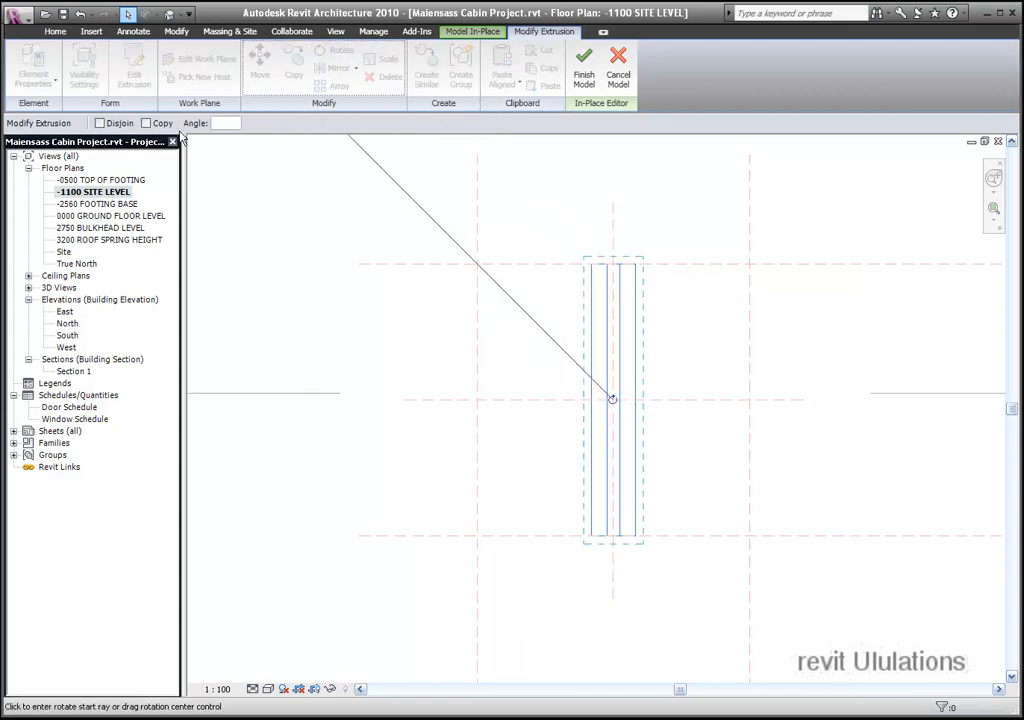
{"action": "left_click", "coordinate": [146, 123]}
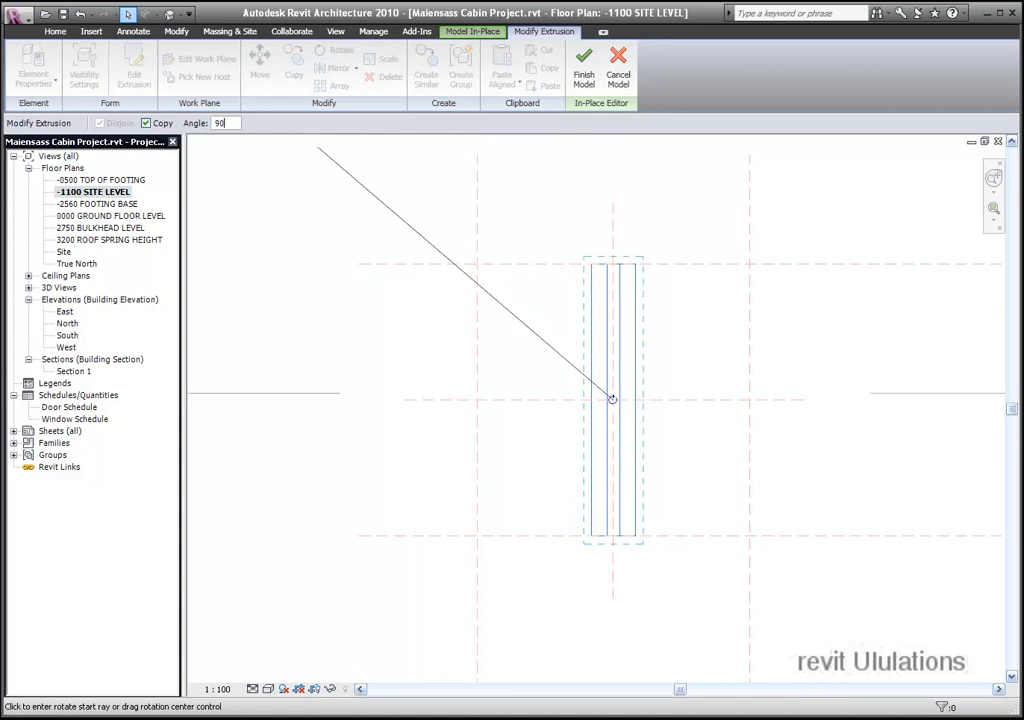
{"action": "key", "text": "Return"}
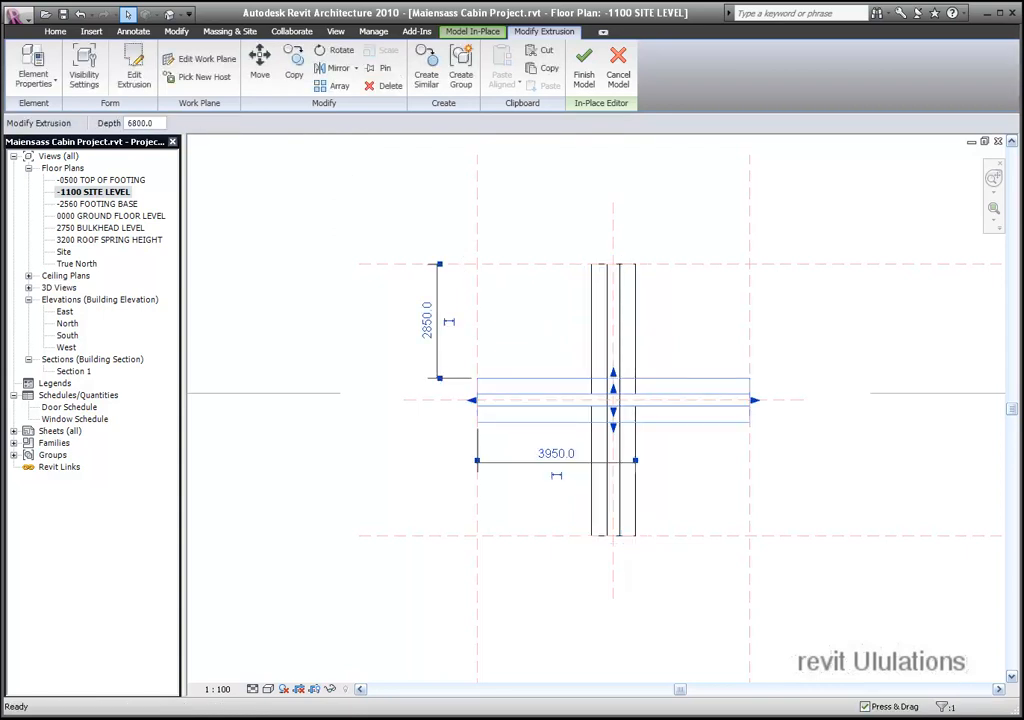
{"action": "left_click", "coordinate": [782, 324]}
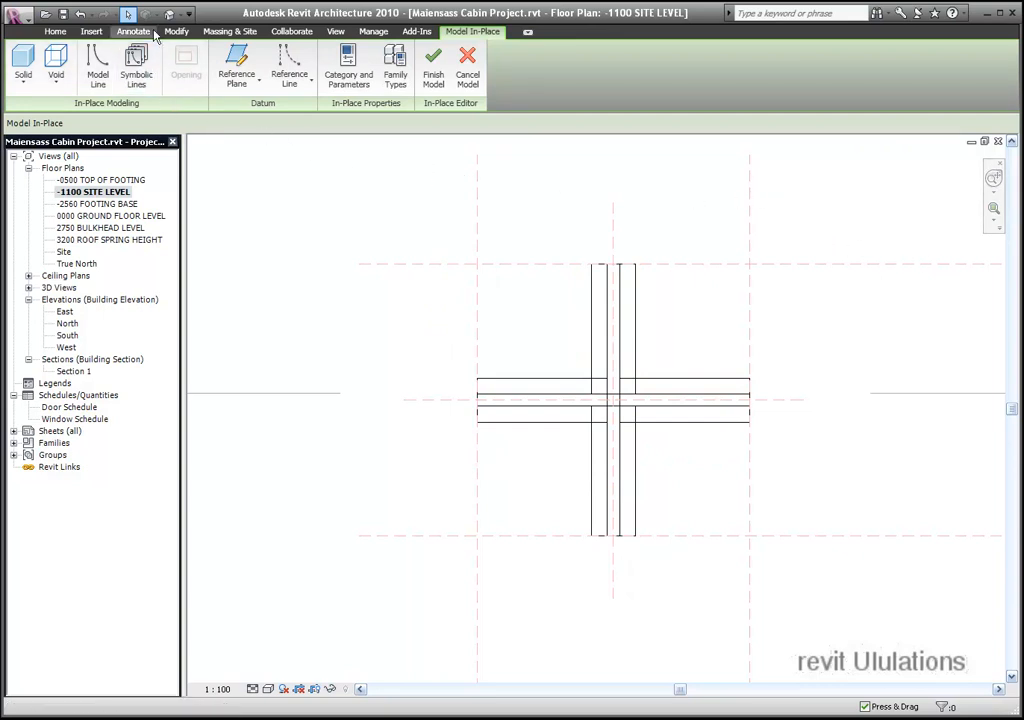
Step: Join the geometry of the two crossing footings in the 3D view and finish the in-place model
{"action": "left_click", "coordinate": [169, 15]}
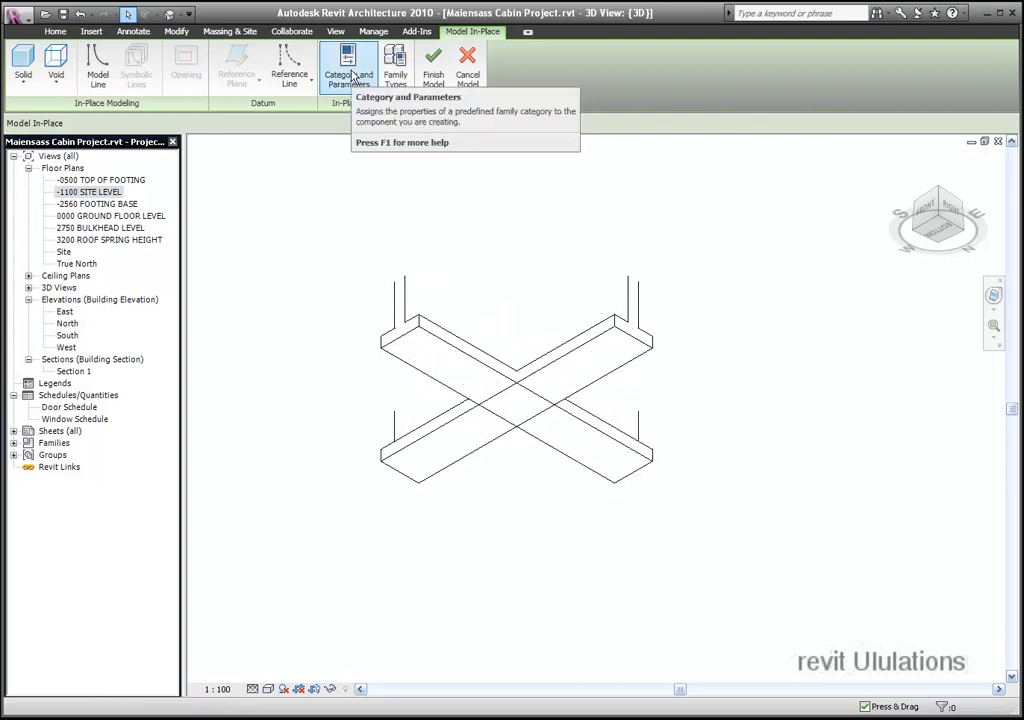
{"action": "left_click", "coordinate": [177, 33]}
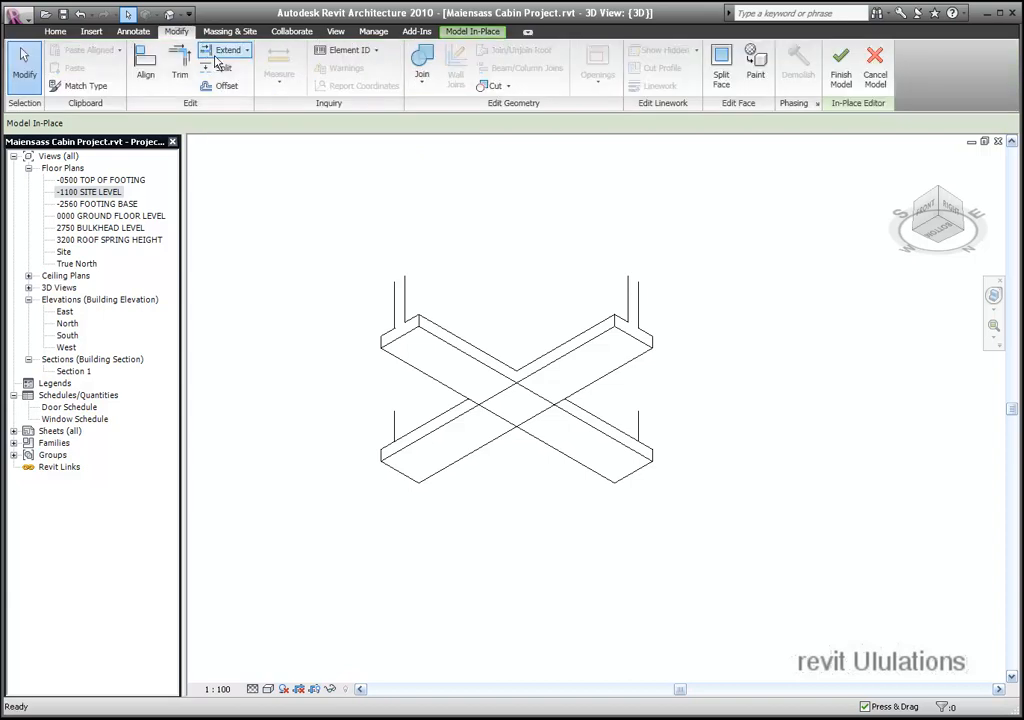
{"action": "left_click", "coordinate": [418, 87]}
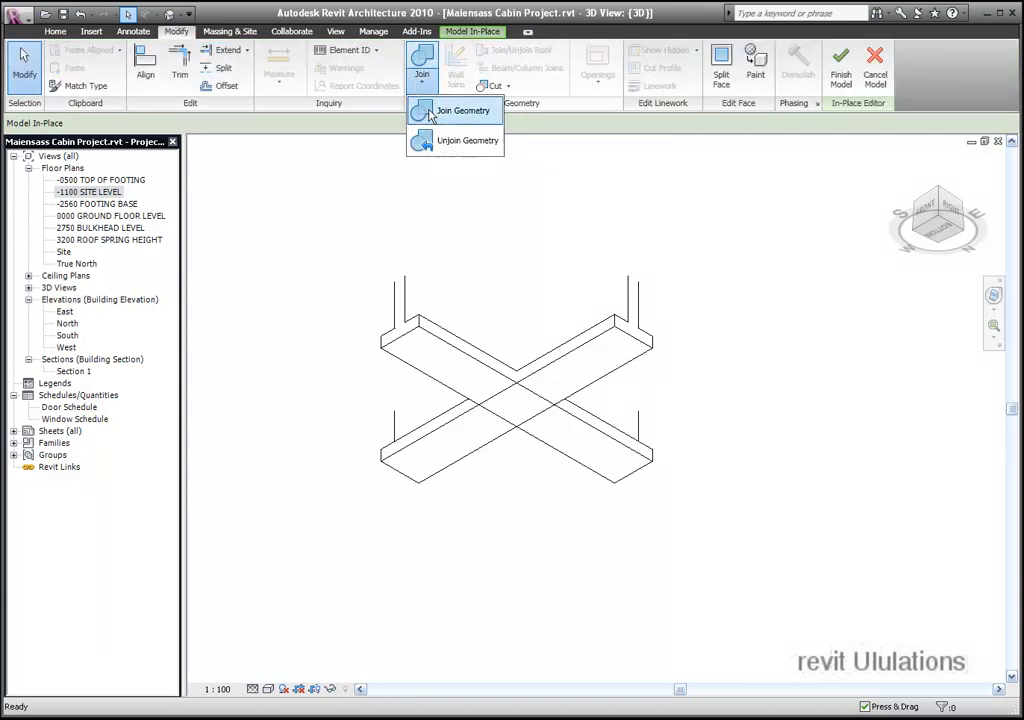
{"action": "left_click", "coordinate": [428, 108]}
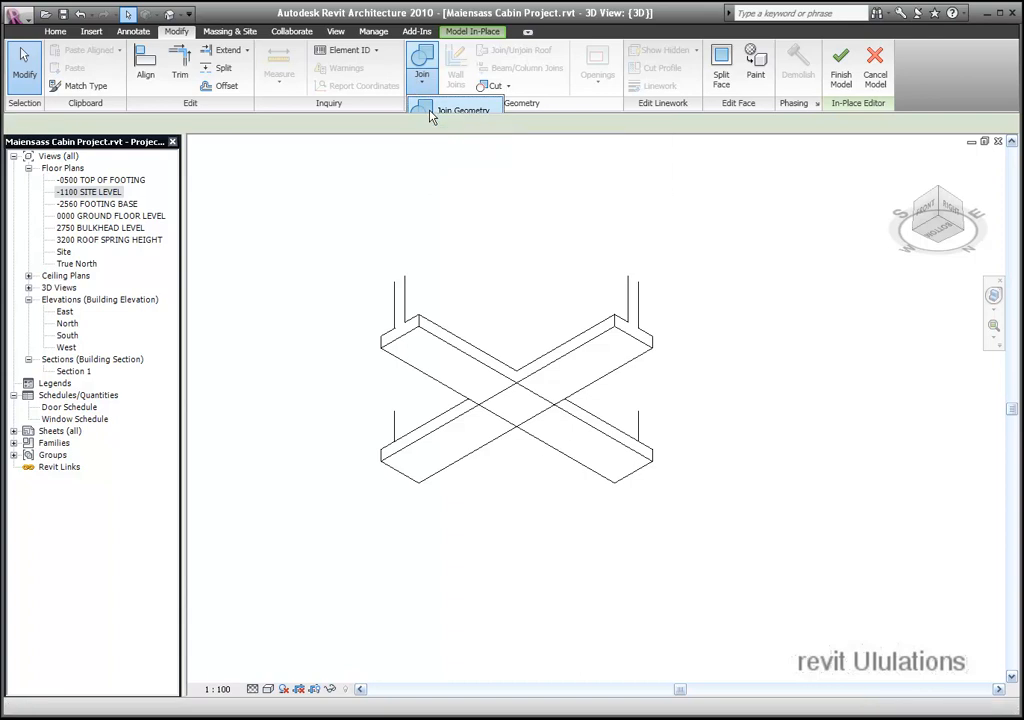
{"action": "left_click", "coordinate": [453, 345]}
{"action": "left_click", "coordinate": [537, 380]}
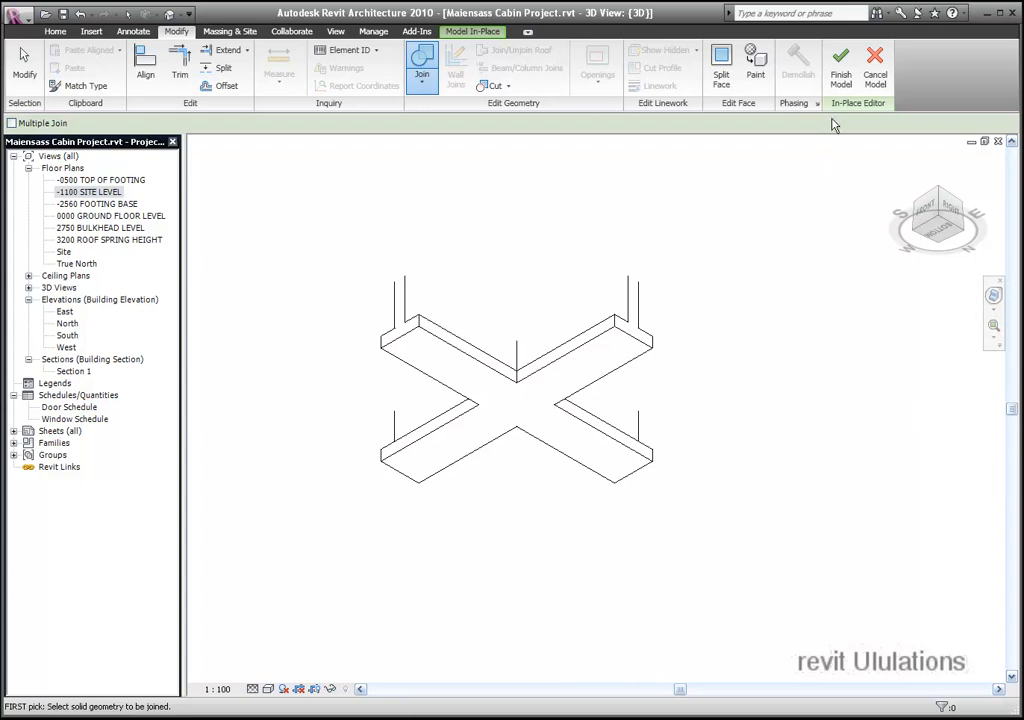
{"action": "left_click", "coordinate": [841, 72]}
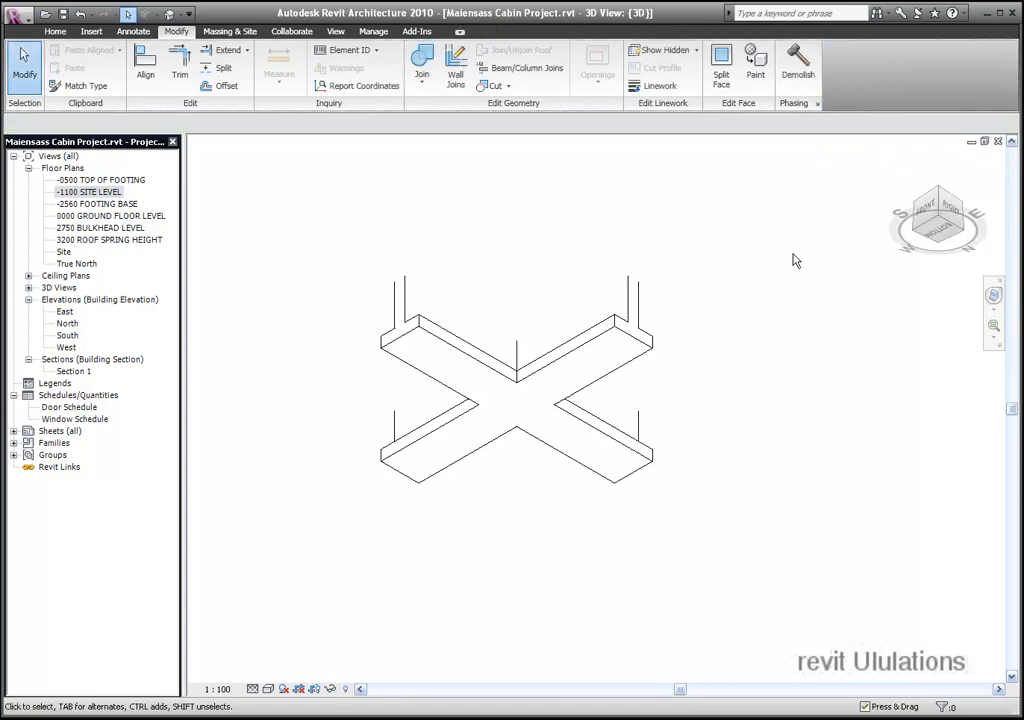